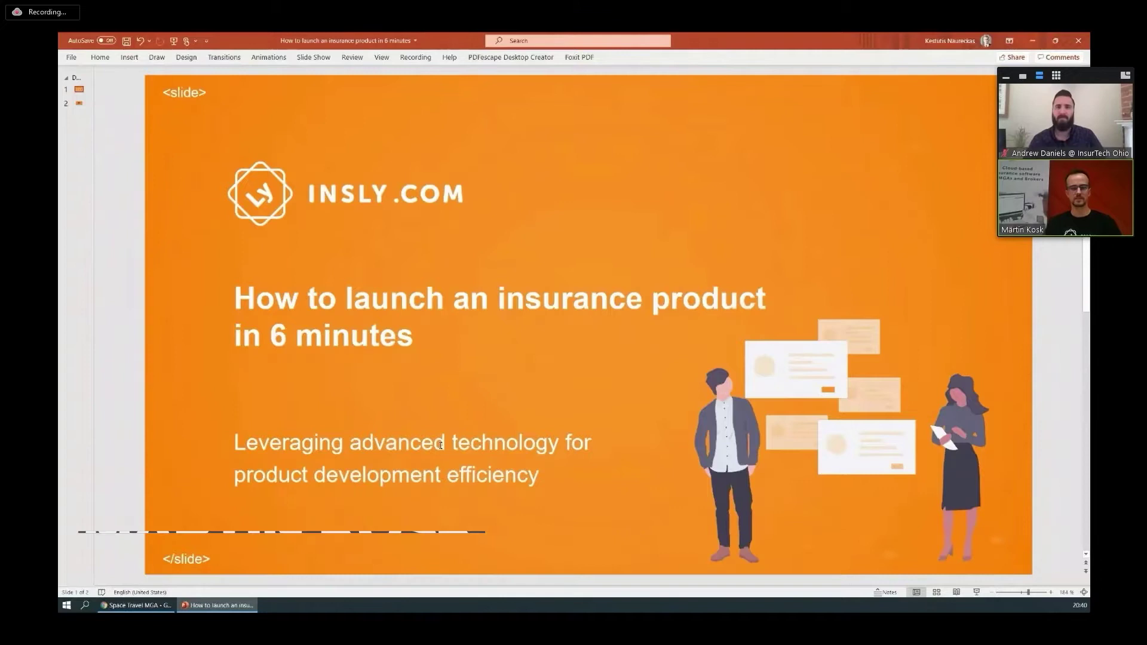
Leave the PowerPoint title slide for the Space Travel MGA portal's empty Schemas list.
{"action": "mouse_move", "coordinate": [593, 347]}
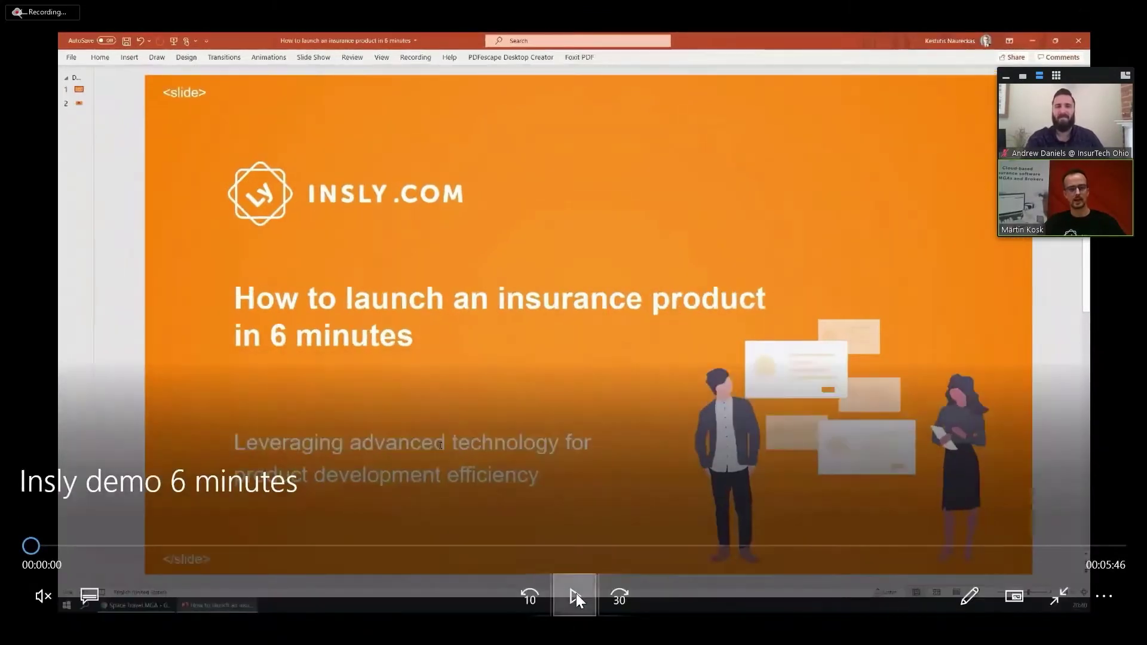
{"action": "left_click", "coordinate": [576, 593]}
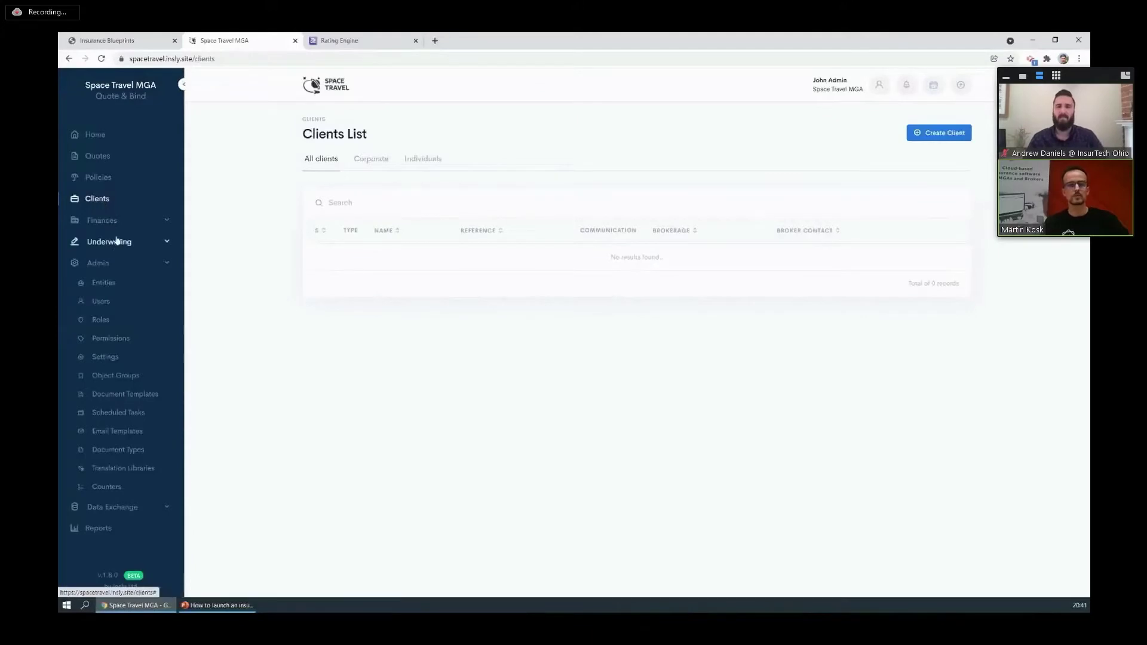
{"action": "left_click", "coordinate": [702, 355]}
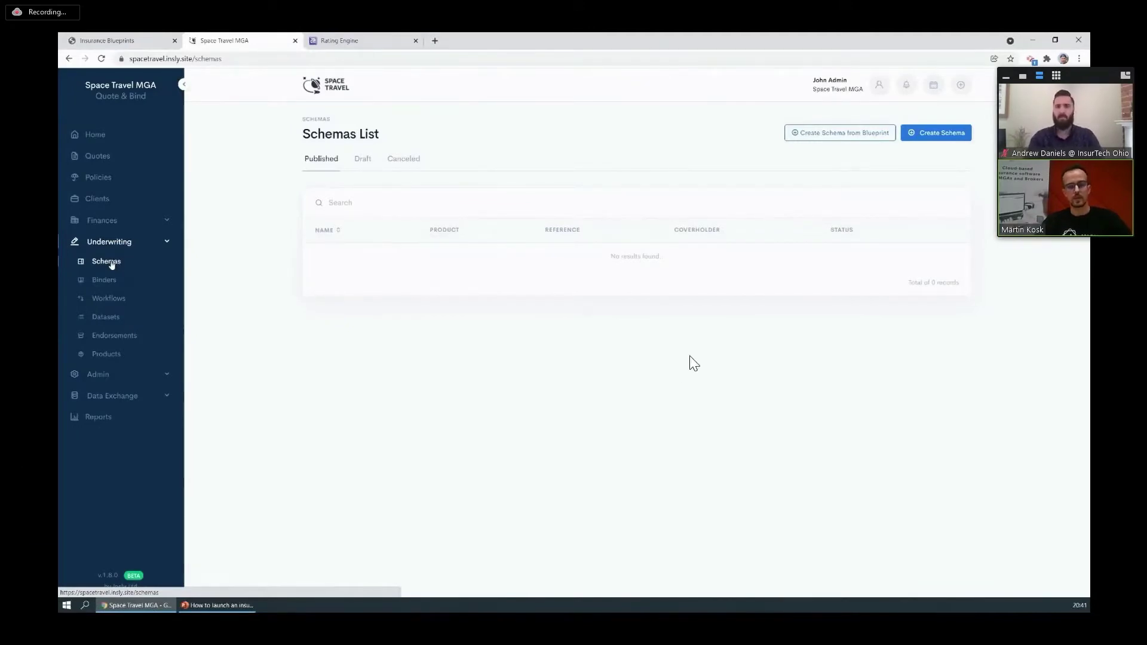
{"action": "mouse_move", "coordinate": [589, 571]}
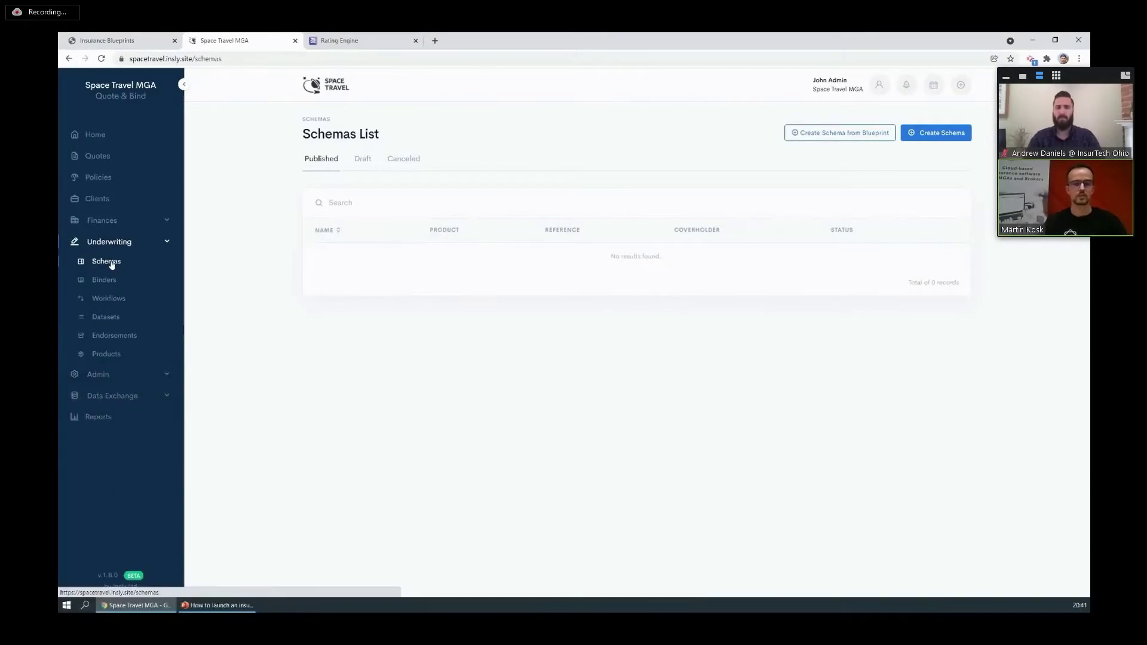
{"action": "mouse_move", "coordinate": [929, 325]}
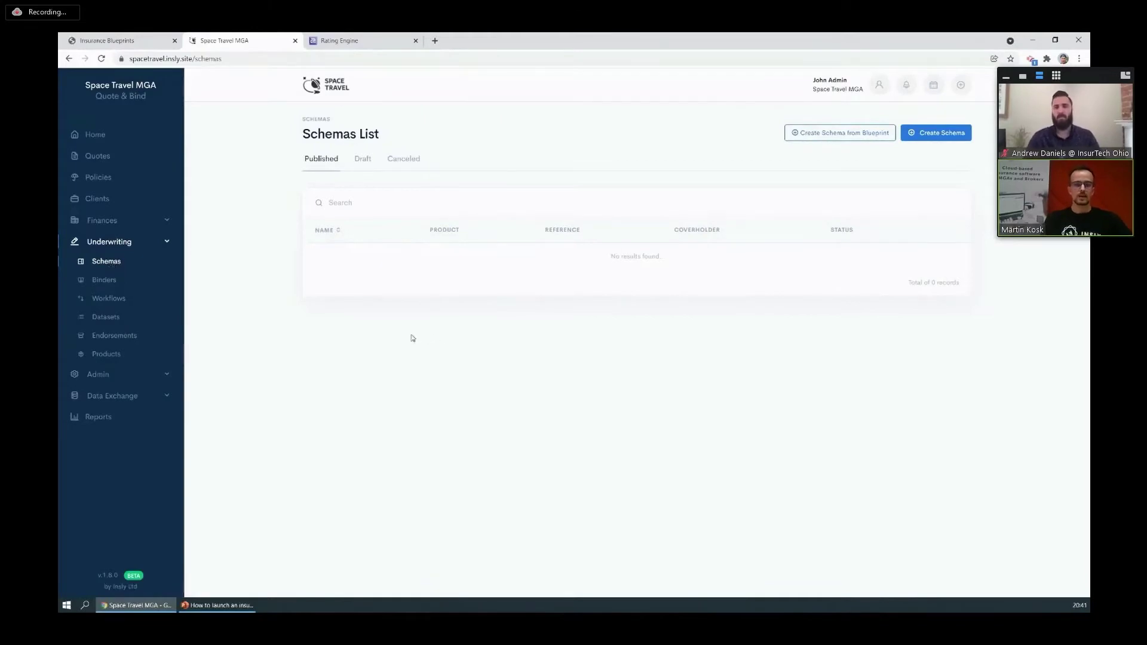
Switch to Insurance BluePrints and bring up the full list of product schemas.
{"action": "left_click", "coordinate": [132, 44]}
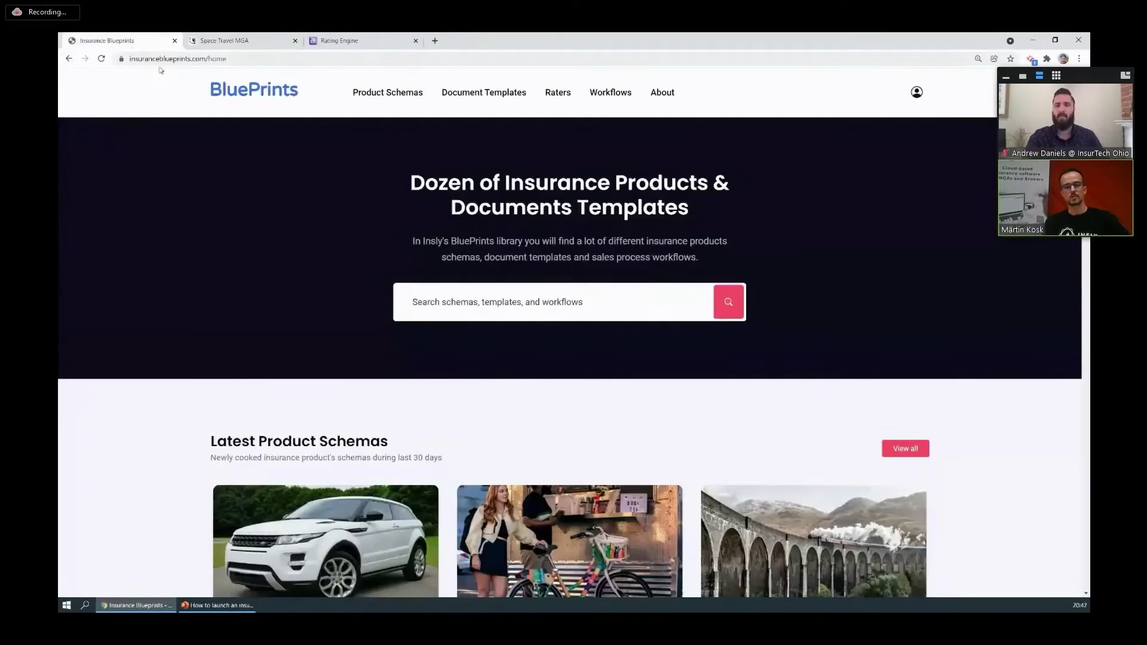
{"action": "scroll", "coordinate": [243, 191], "scroll_direction": "down", "scroll_amount": 4}
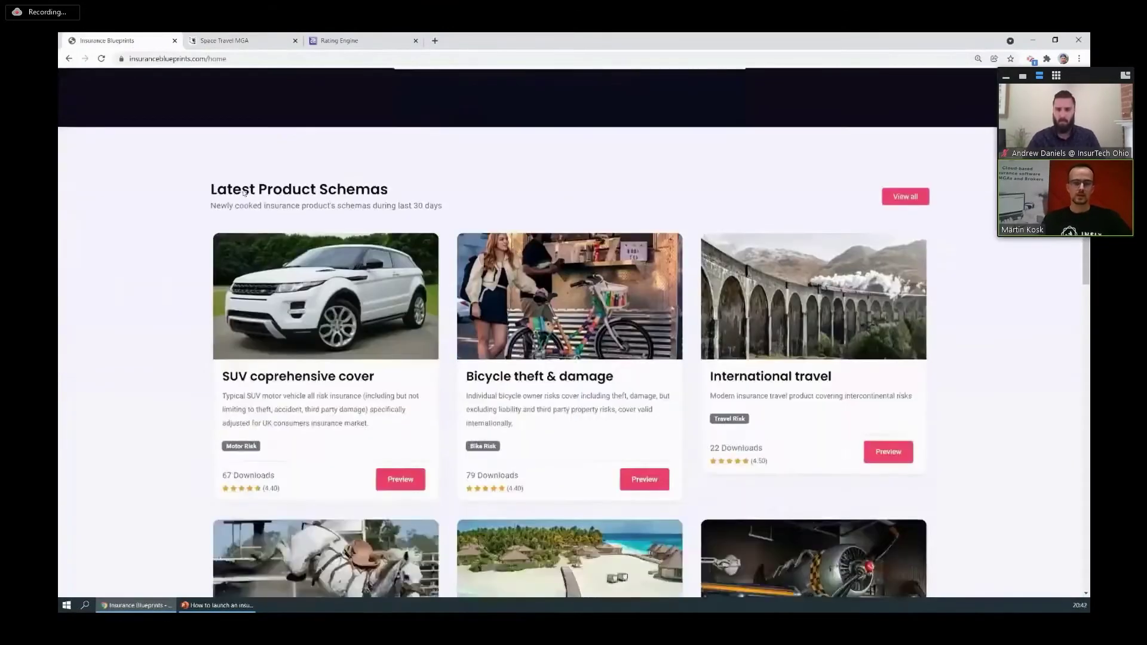
{"action": "scroll", "coordinate": [237, 188], "scroll_direction": "up", "scroll_amount": 3}
{"action": "left_click", "coordinate": [388, 93]}
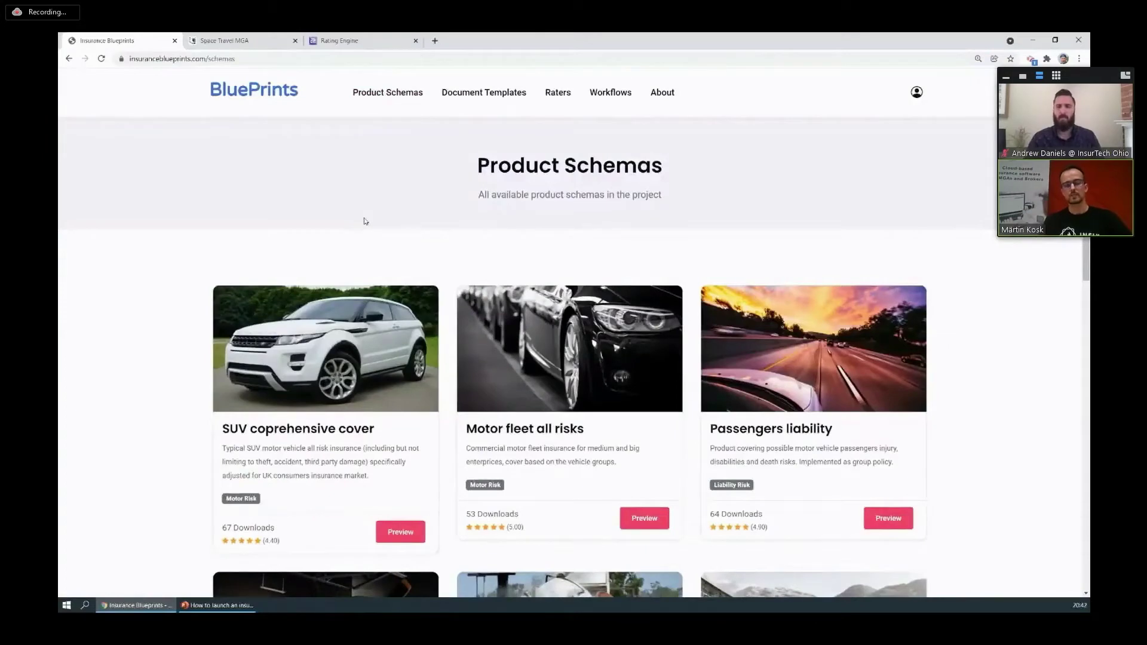
Open the International travel schema's JSON reference in a new tab and select its URL.
{"action": "scroll", "coordinate": [363, 255], "scroll_direction": "down", "scroll_amount": 2}
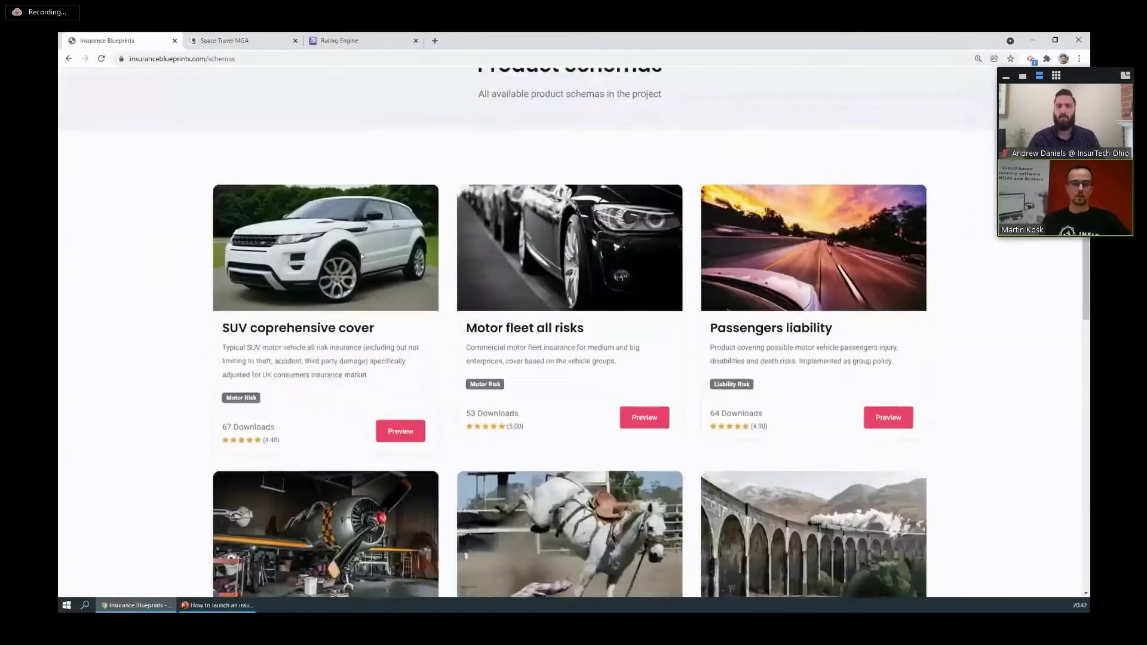
{"action": "scroll", "coordinate": [547, 261], "scroll_direction": "down", "scroll_amount": 4}
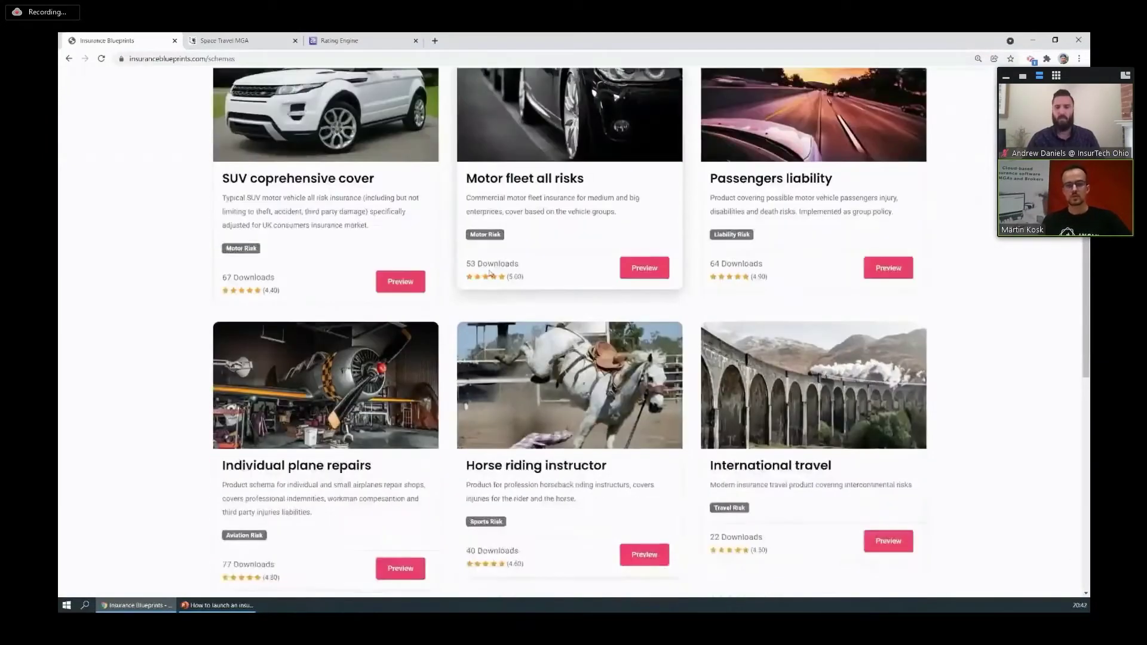
{"action": "scroll", "coordinate": [360, 240], "scroll_direction": "down", "scroll_amount": 2}
{"action": "scroll", "coordinate": [360, 235], "scroll_direction": "up", "scroll_amount": 2}
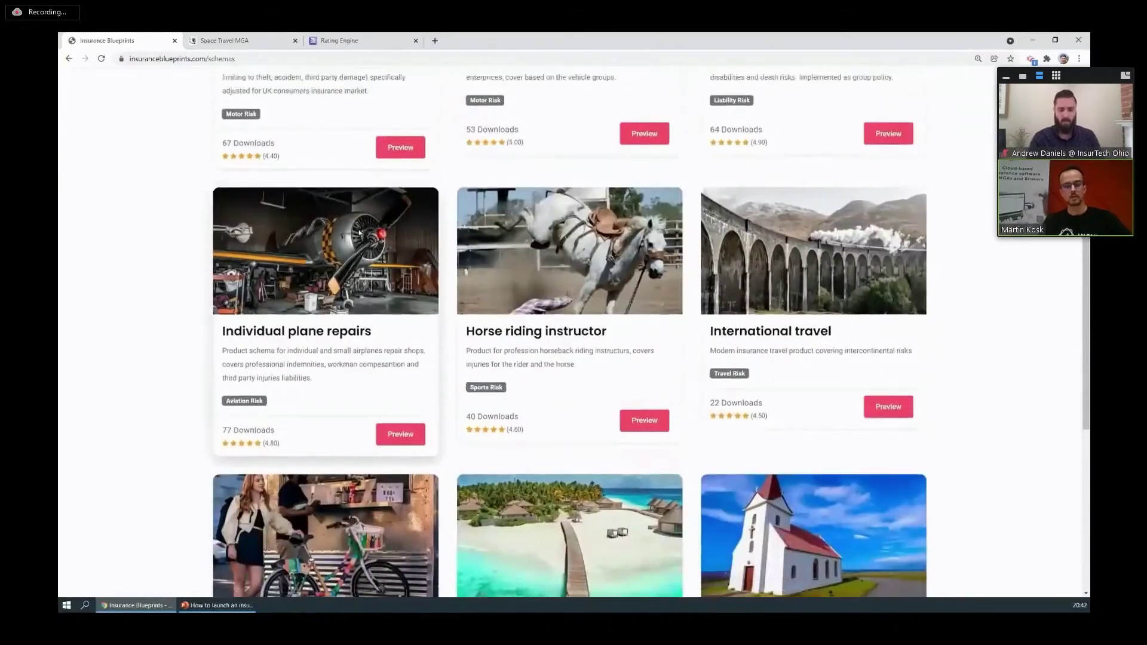
{"action": "scroll", "coordinate": [360, 233], "scroll_direction": "up", "scroll_amount": 6}
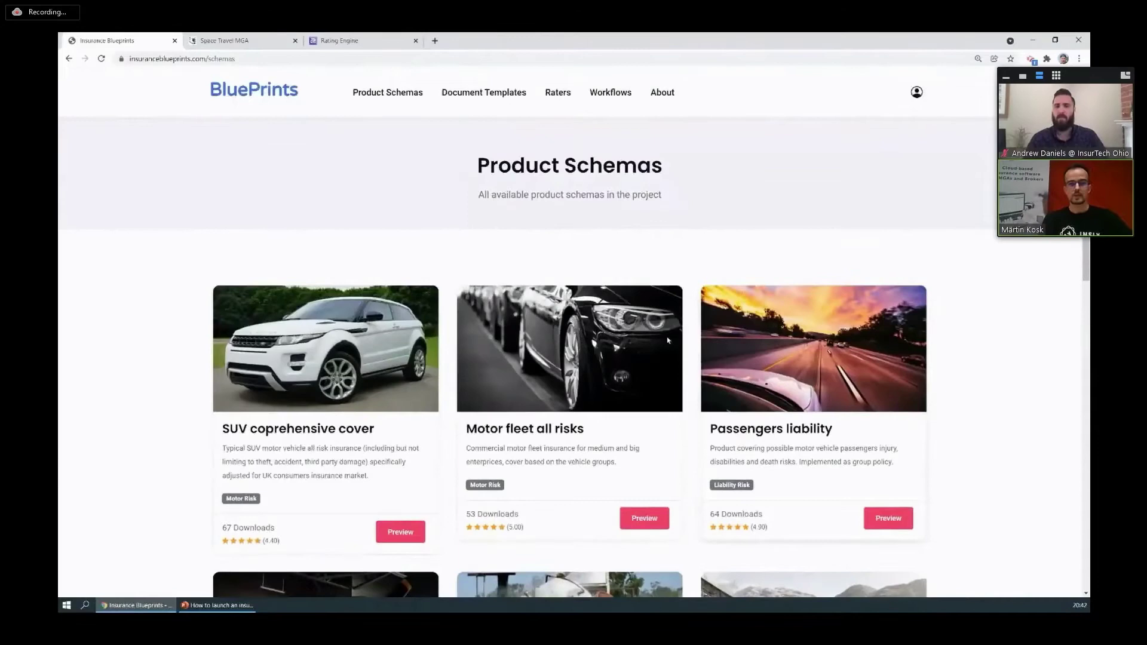
{"action": "scroll", "coordinate": [612, 302], "scroll_direction": "down", "scroll_amount": 6}
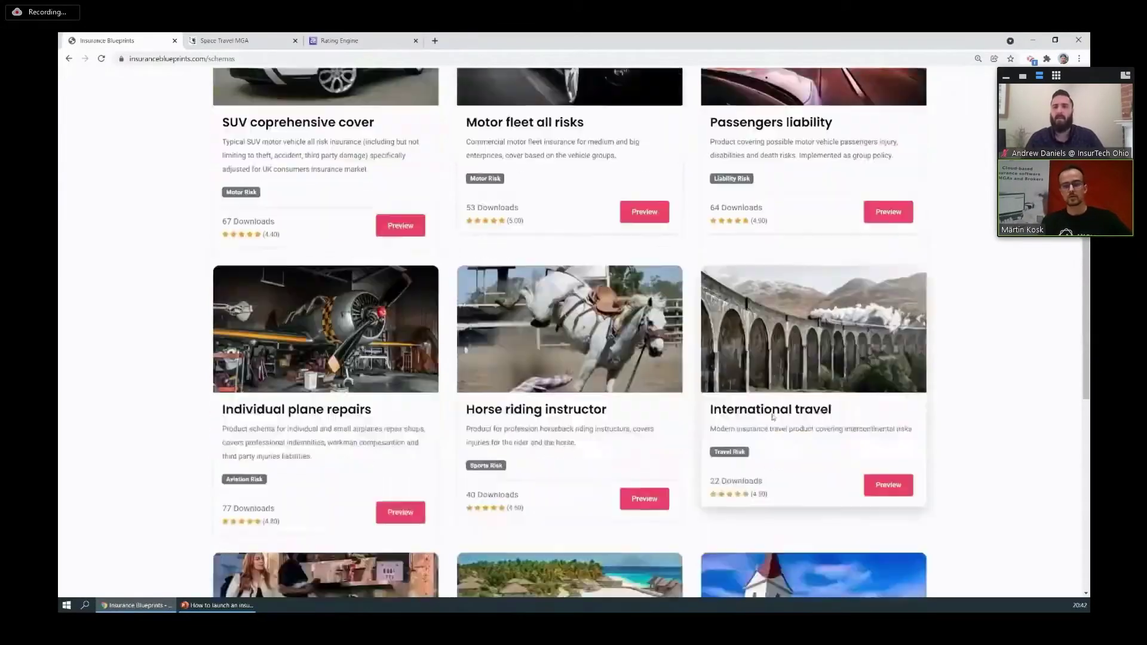
{"action": "left_click", "coordinate": [772, 416]}
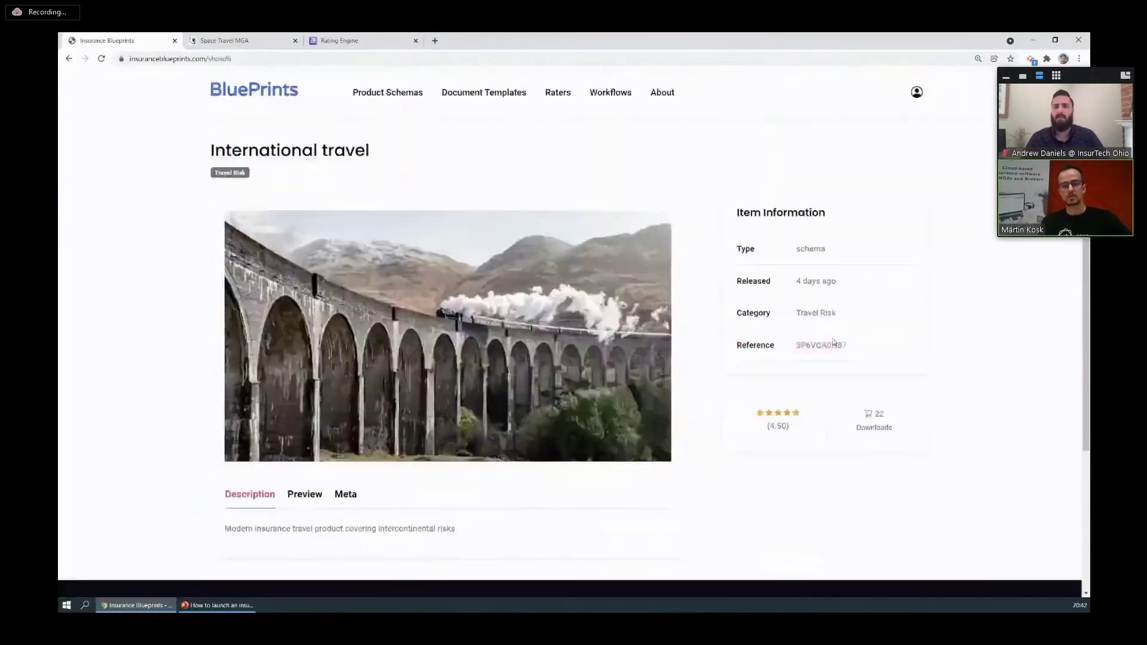
{"action": "left_click", "coordinate": [827, 345]}
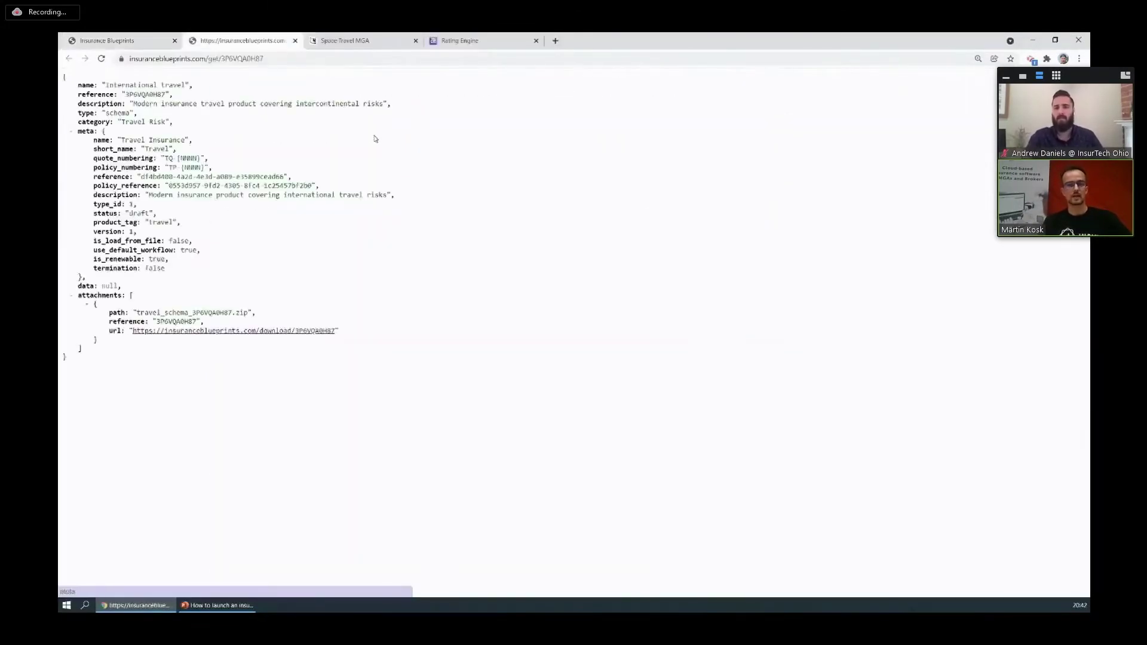
{"action": "left_click", "coordinate": [267, 60]}
{"action": "key", "text": "ctrl+c"}
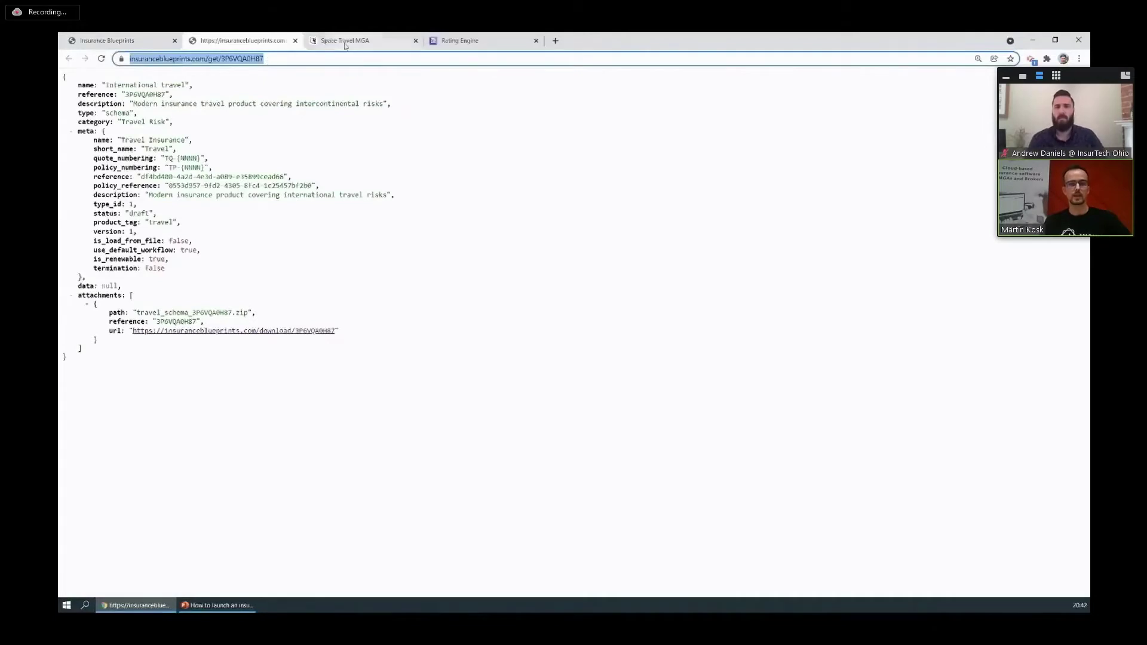
In Space Travel MGA, create a schema from the pasted International travel blueprint URL and save.
{"action": "left_click", "coordinate": [344, 41]}
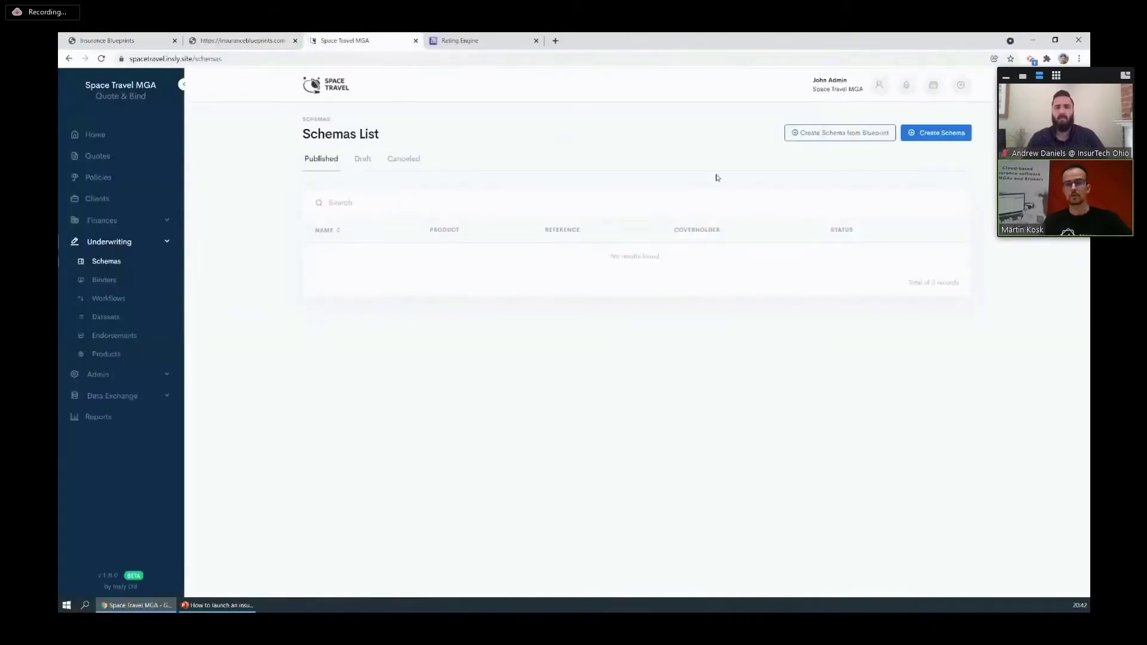
{"action": "left_click", "coordinate": [834, 134]}
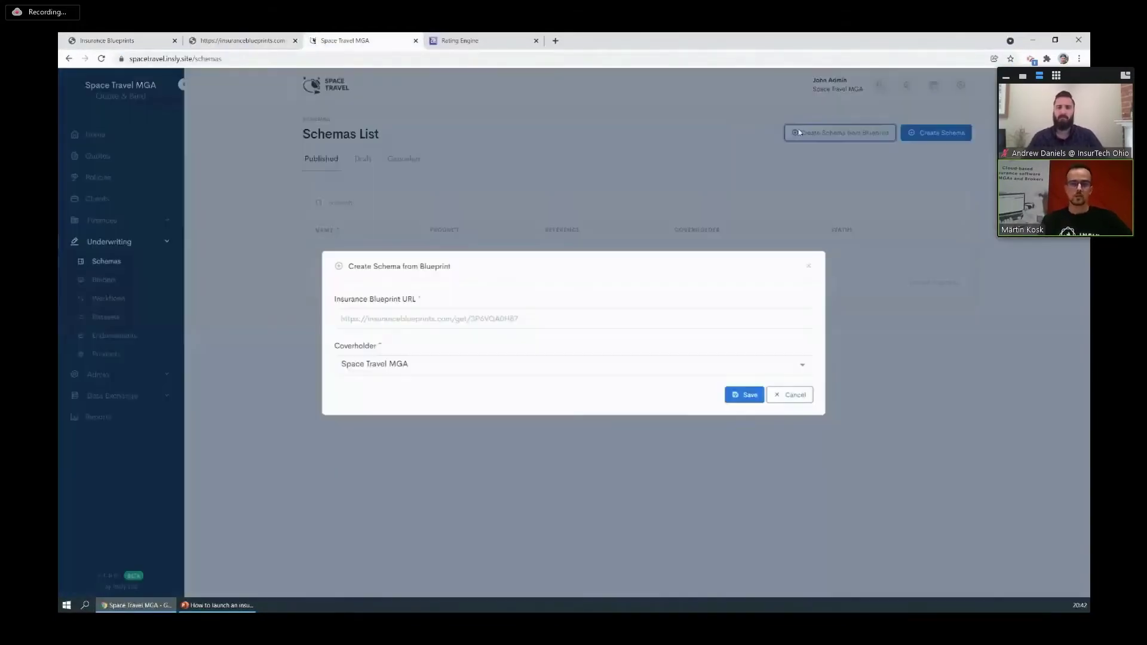
{"action": "left_click", "coordinate": [404, 314]}
{"action": "key", "text": "ctrl+v"}
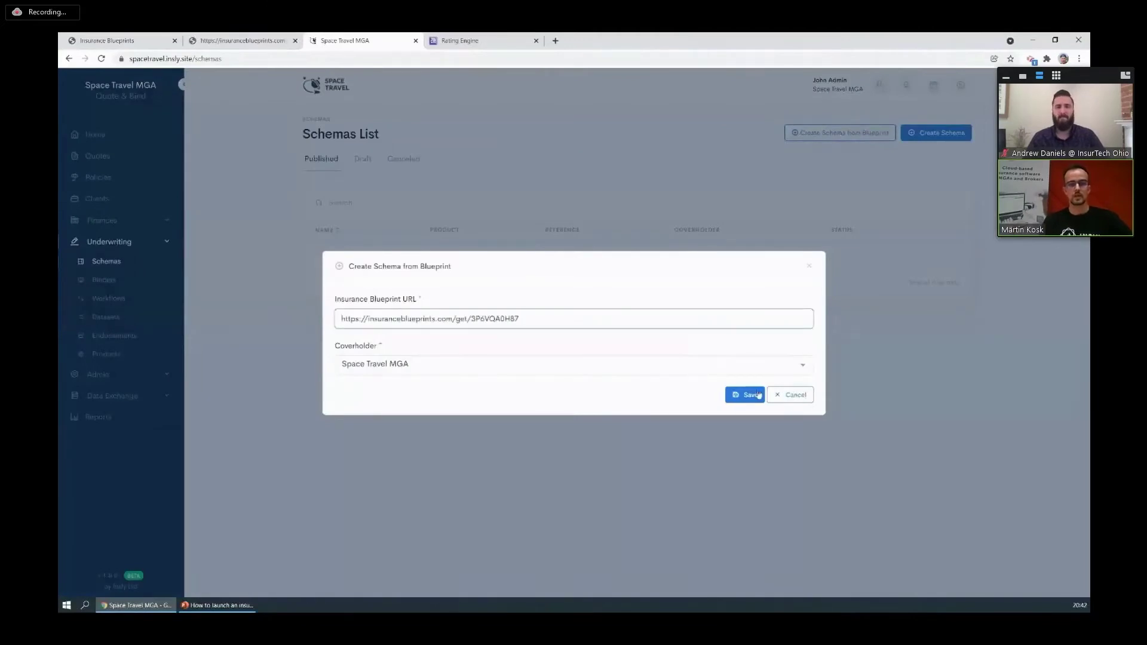
{"action": "left_click", "coordinate": [744, 395]}
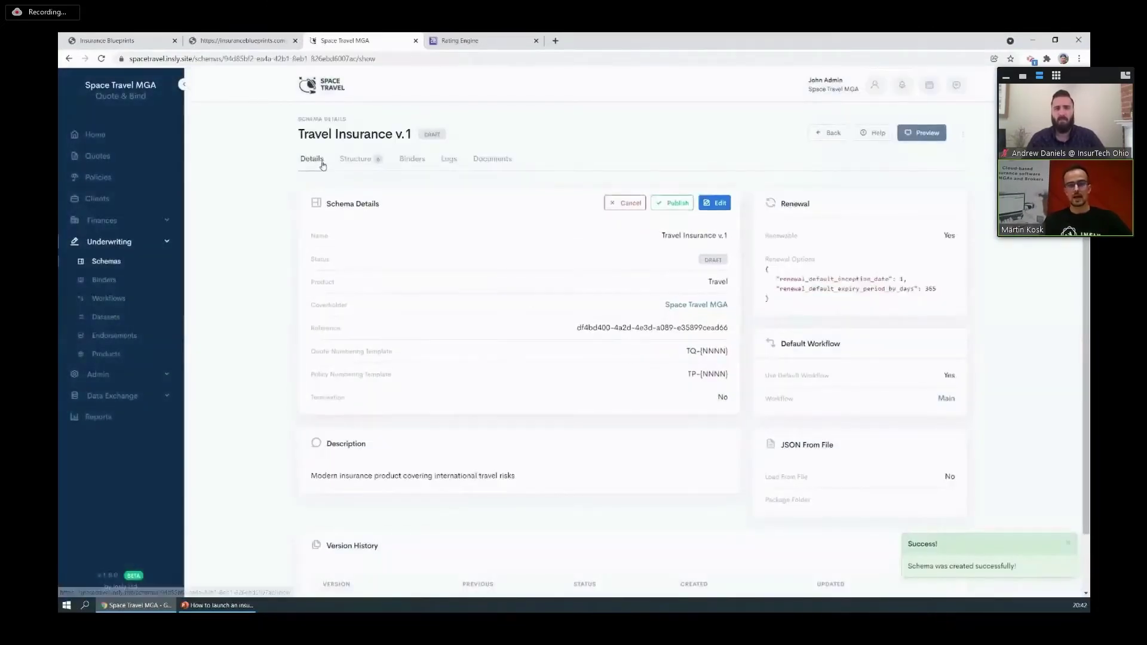
Preview the new Travel Insurance v.1 quote form from its Structure, then close it.
{"action": "left_click", "coordinate": [355, 159]}
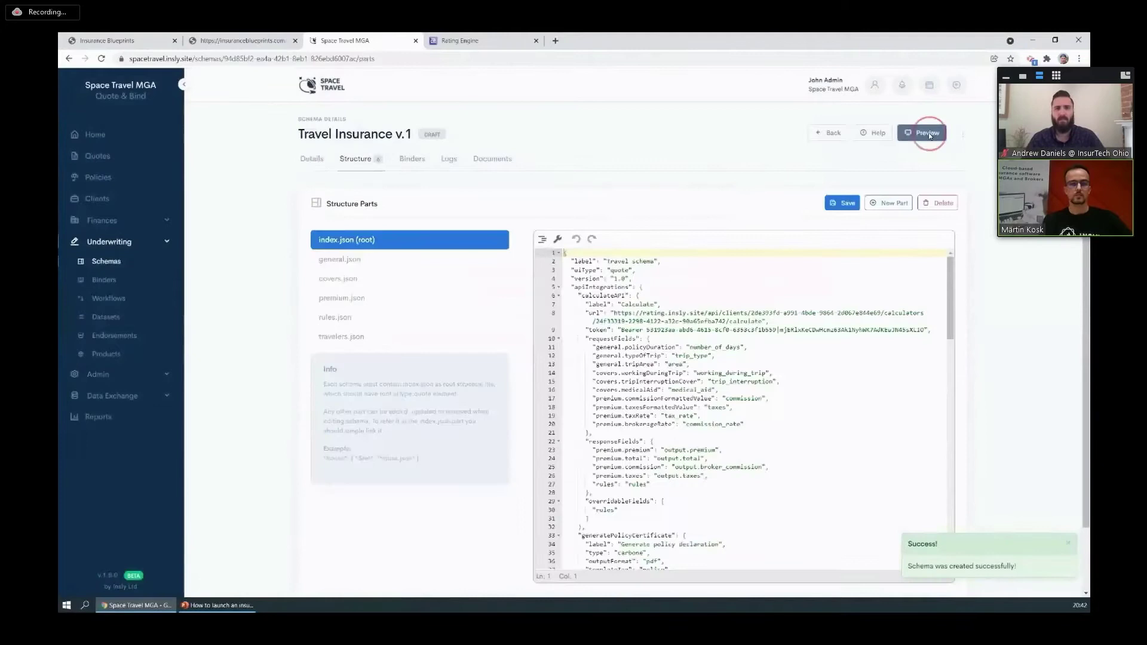
{"action": "left_click", "coordinate": [921, 132]}
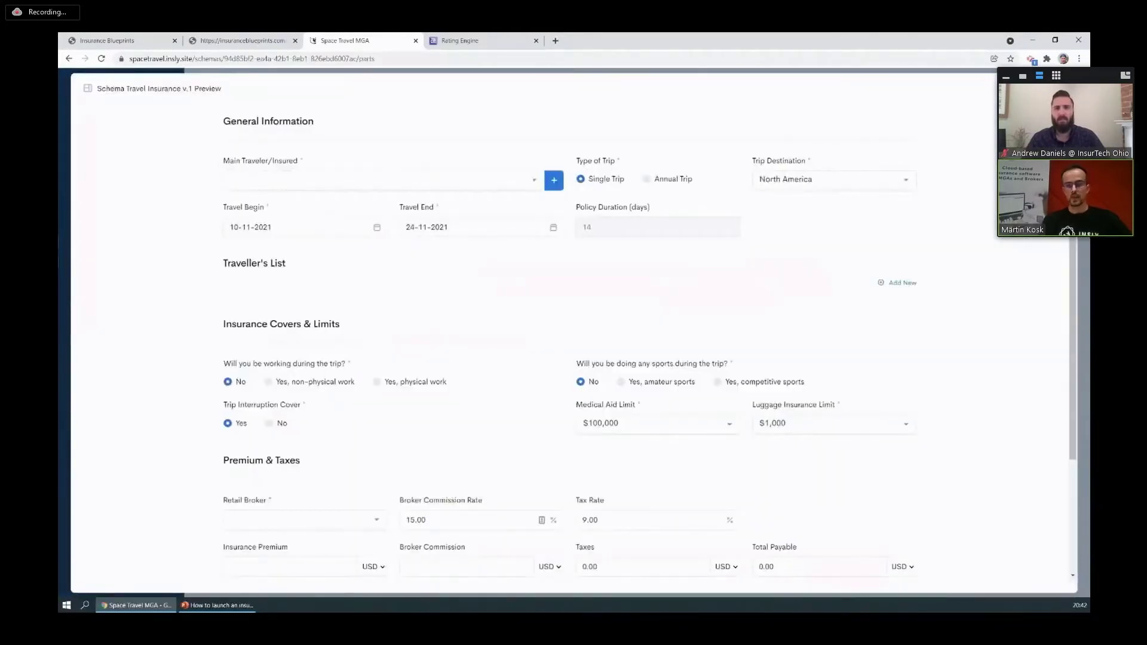
{"action": "key", "text": "Escape"}
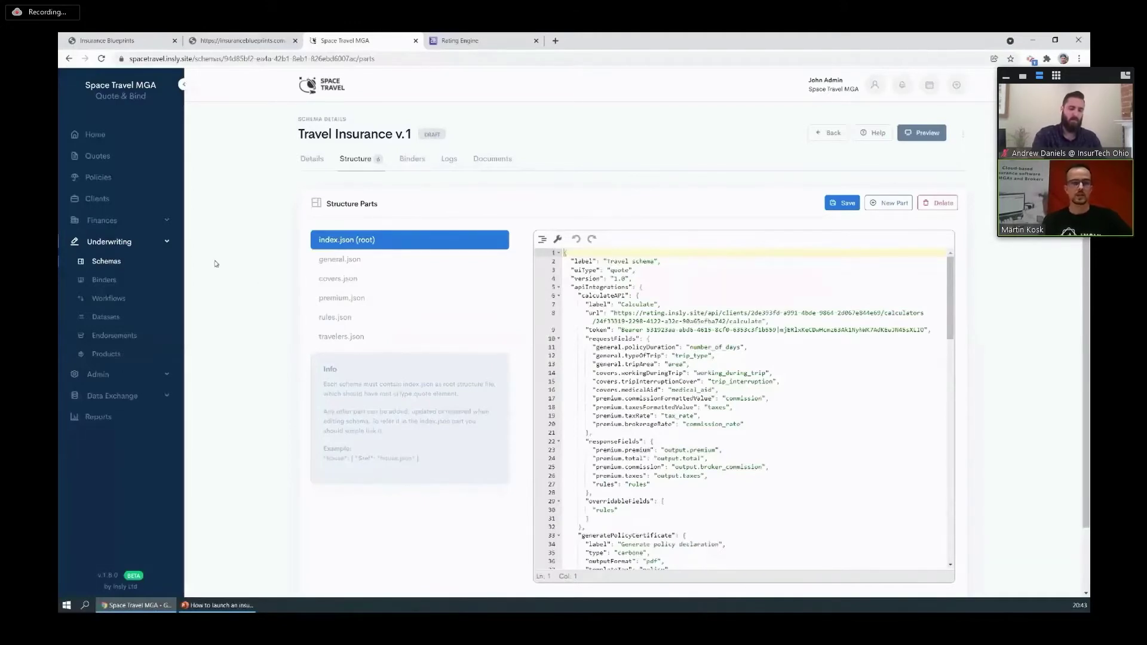
Download the Travel Policy Certificate v.1 file from Administration's document templates and open it.
{"action": "left_click", "coordinate": [112, 378]}
{"action": "left_click", "coordinate": [138, 395]}
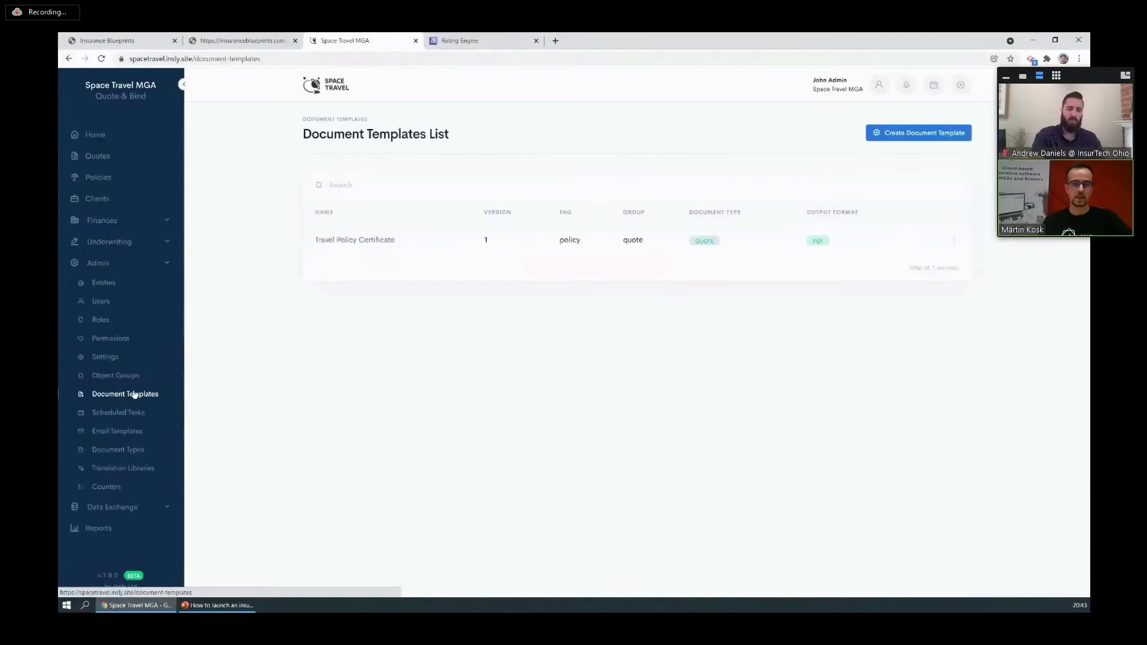
{"action": "left_click", "coordinate": [361, 240]}
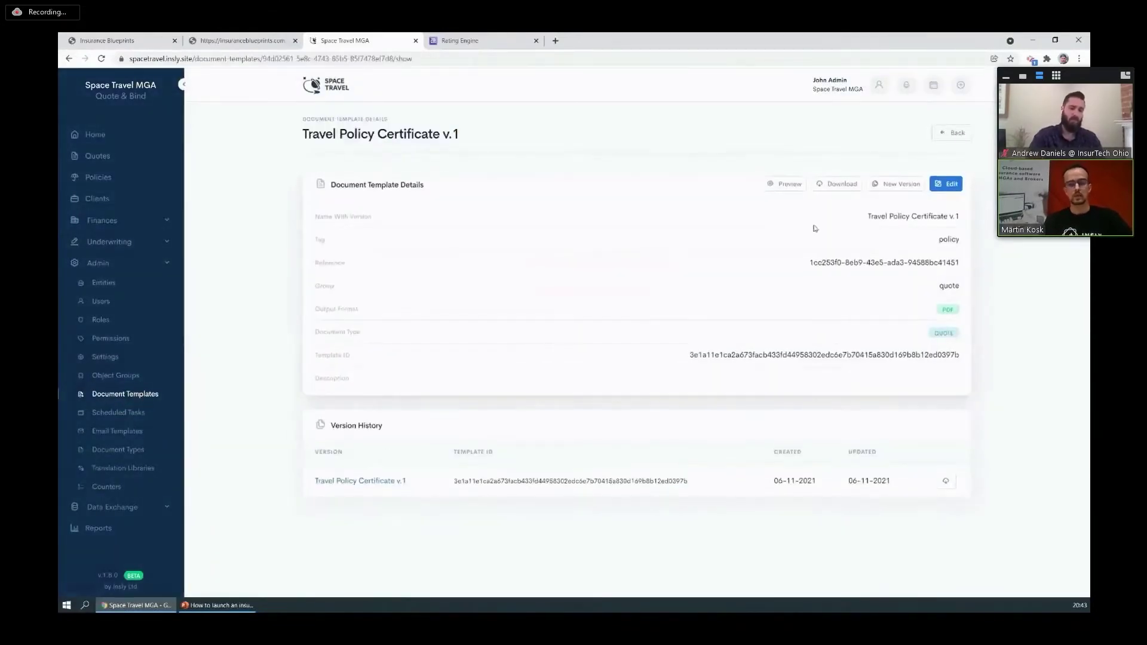
{"action": "left_click", "coordinate": [840, 189]}
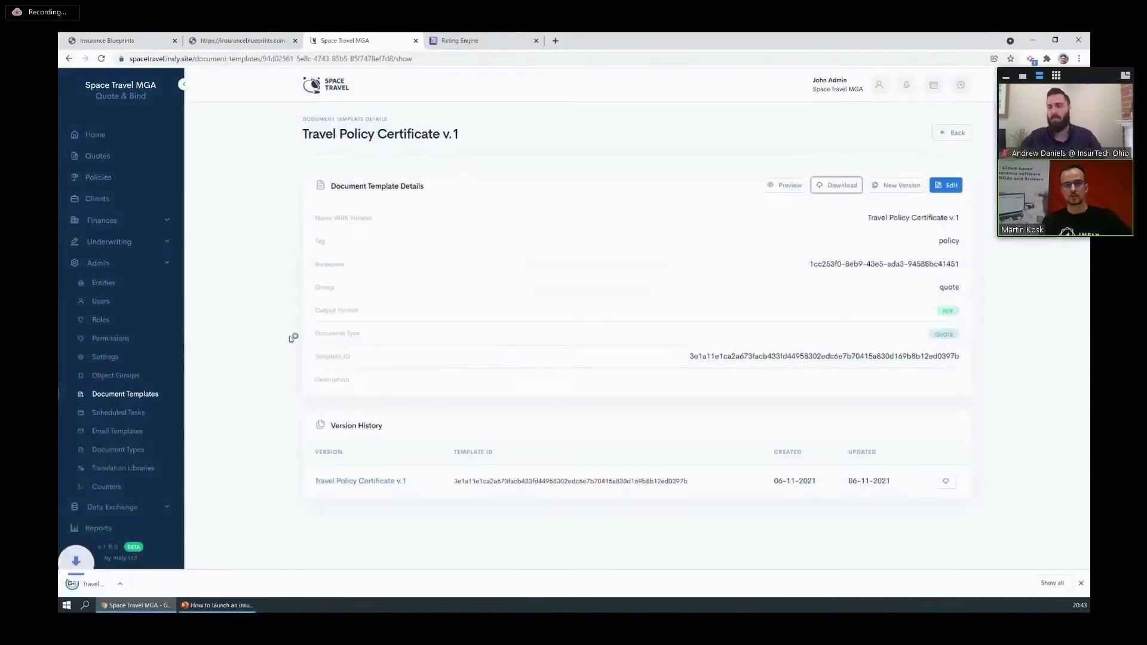
{"action": "left_click", "coordinate": [138, 584]}
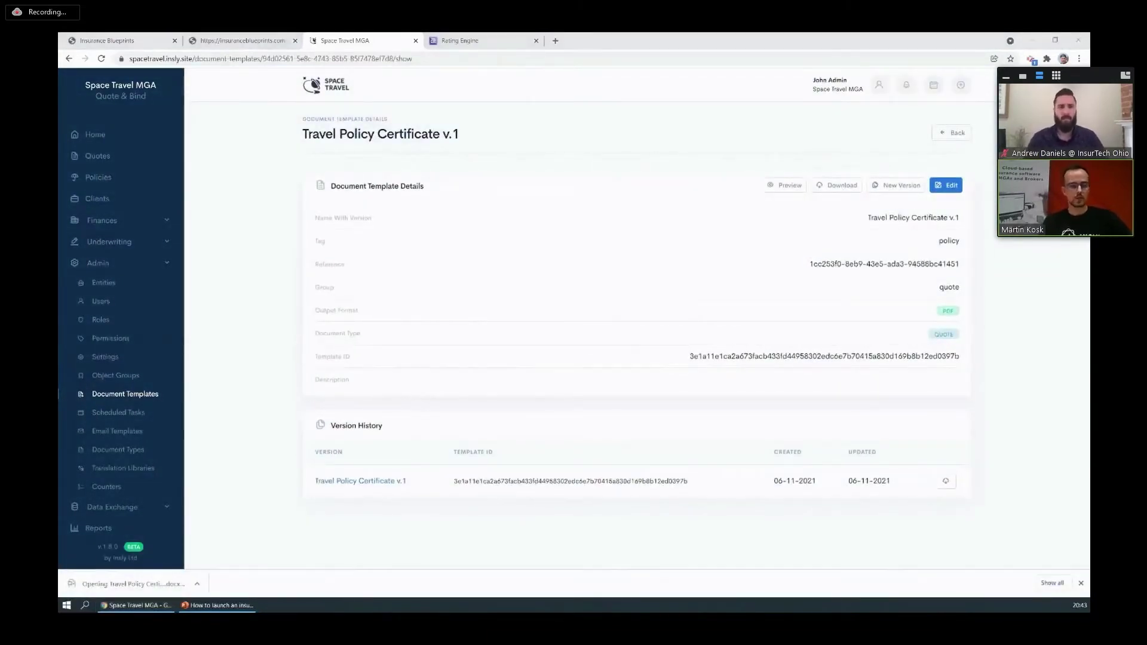
Scroll through the certificate's {d.clientName}-style placeholders in Word, then close Word.
{"action": "scroll", "coordinate": [546, 232], "scroll_direction": "down", "scroll_amount": 3}
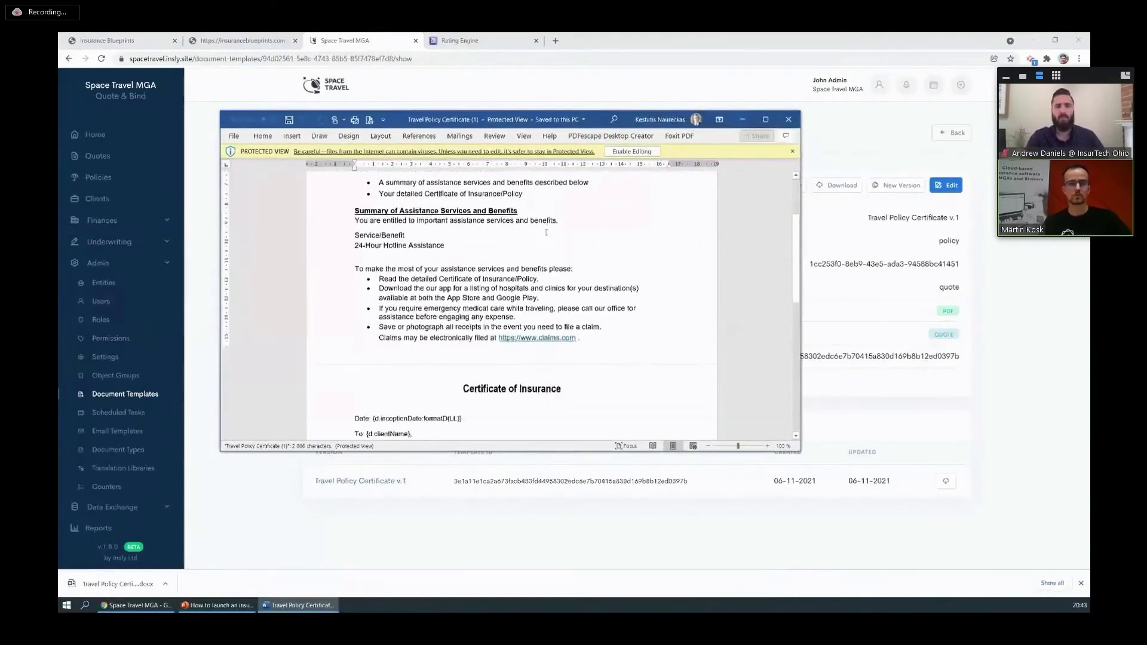
{"action": "scroll", "coordinate": [545, 232], "scroll_direction": "down", "scroll_amount": 10}
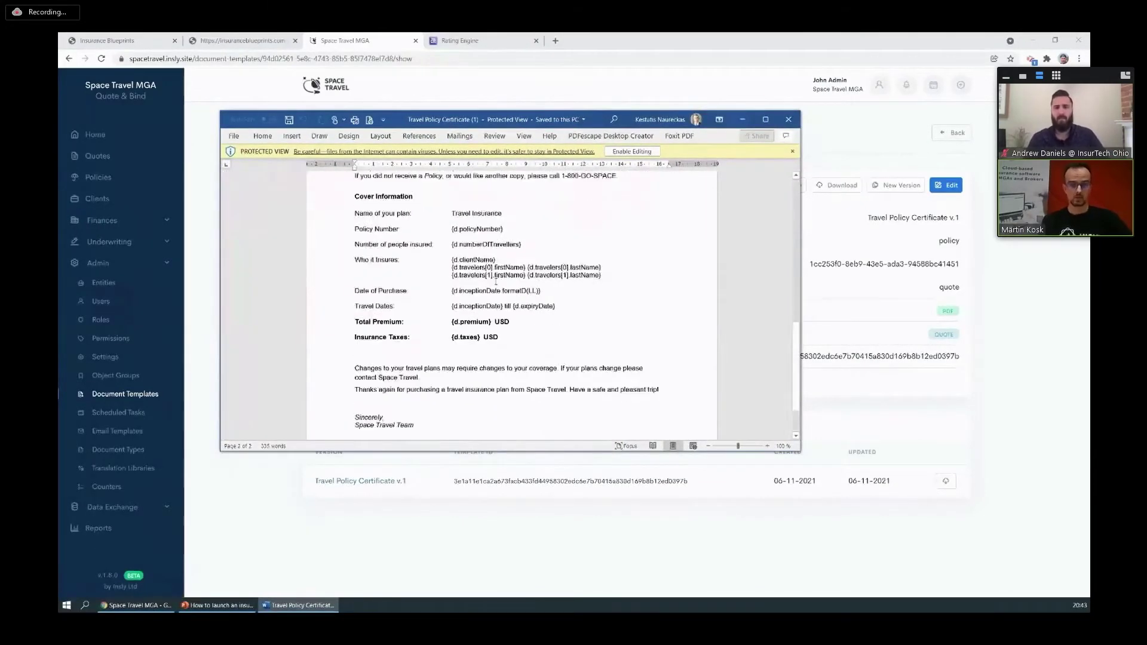
{"action": "scroll", "coordinate": [496, 280], "scroll_direction": "up", "scroll_amount": 10}
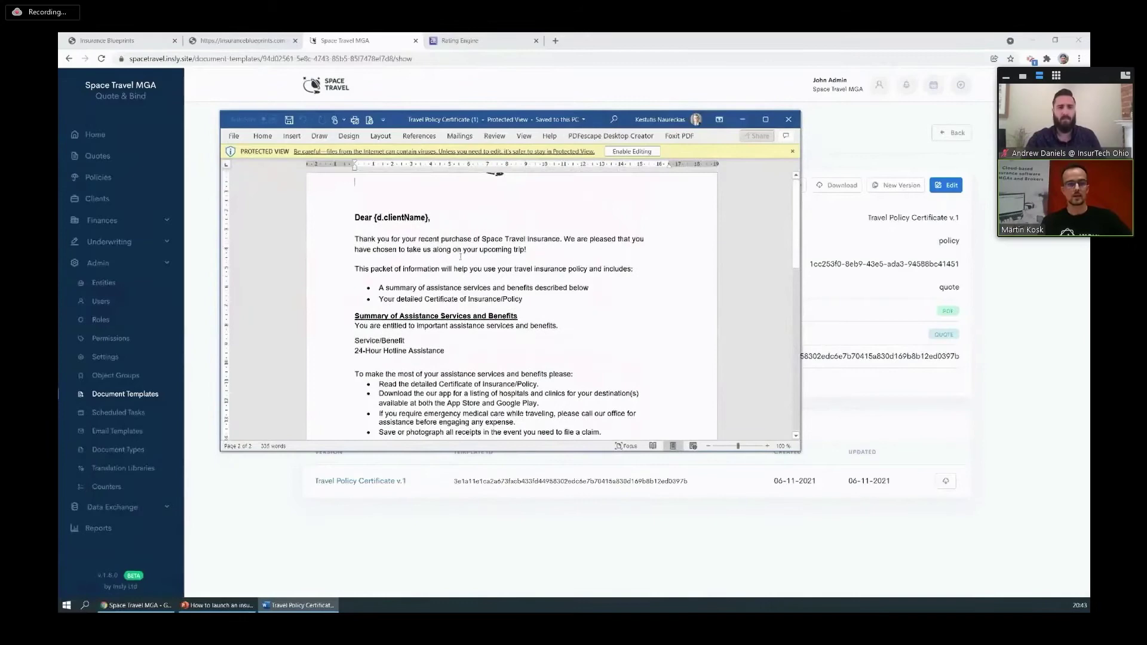
{"action": "scroll", "coordinate": [460, 257], "scroll_direction": "down", "scroll_amount": 3}
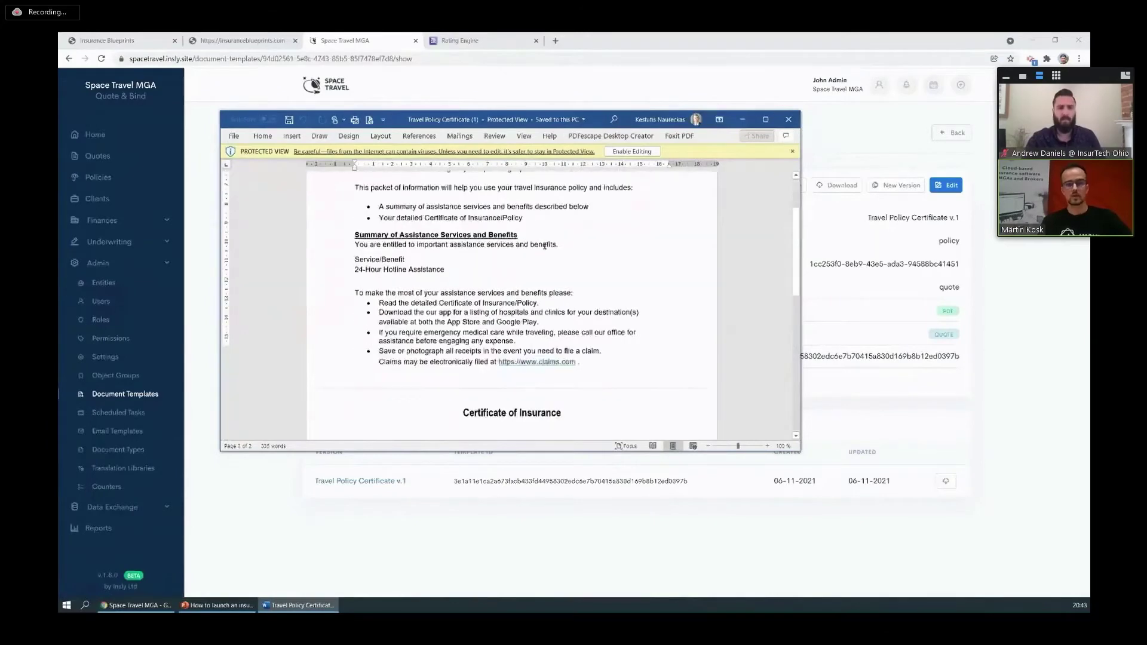
{"action": "left_click", "coordinate": [787, 120]}
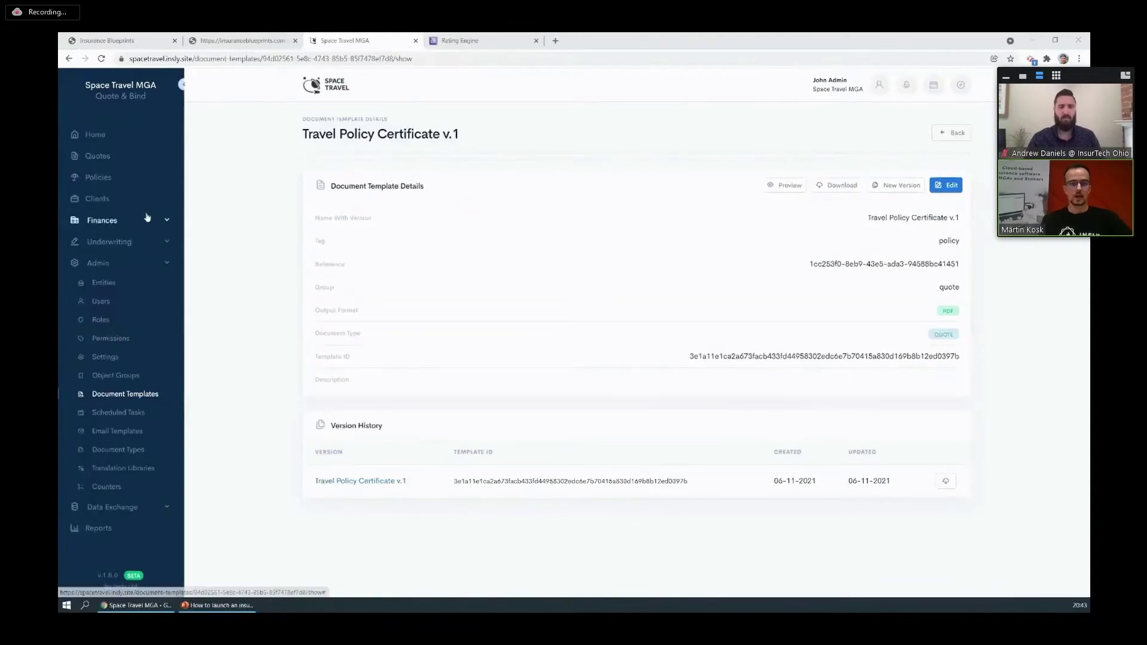
Go to Underwriting > Schemas and show the Draft schemas list.
{"action": "left_click", "coordinate": [116, 242]}
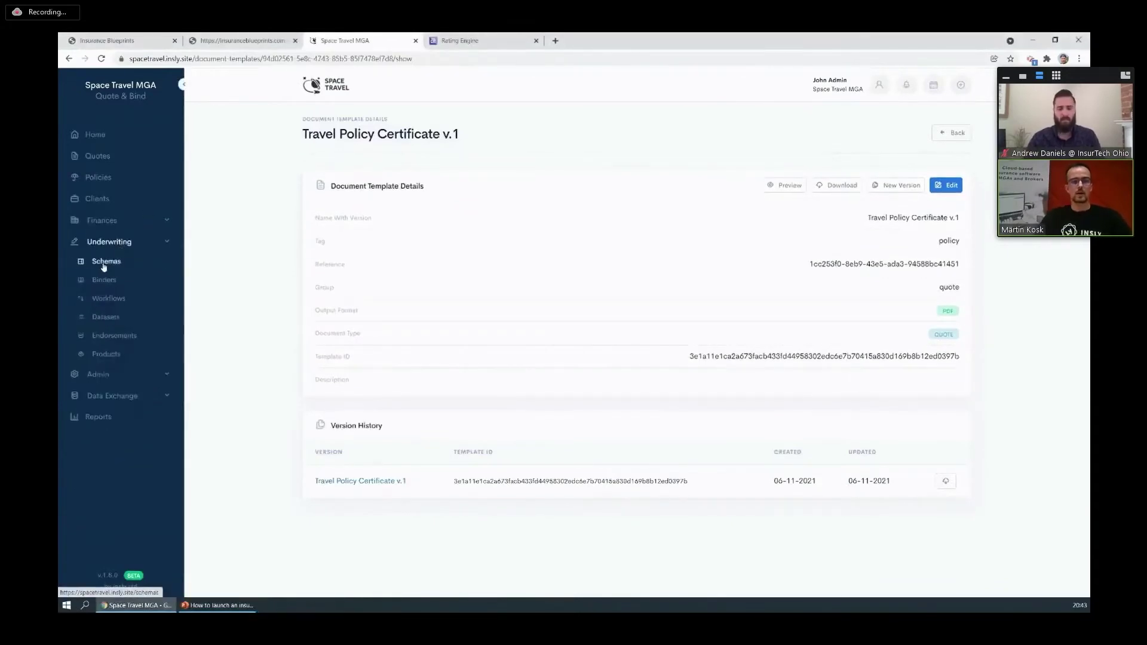
{"action": "left_click", "coordinate": [107, 264]}
{"action": "left_click", "coordinate": [364, 159]}
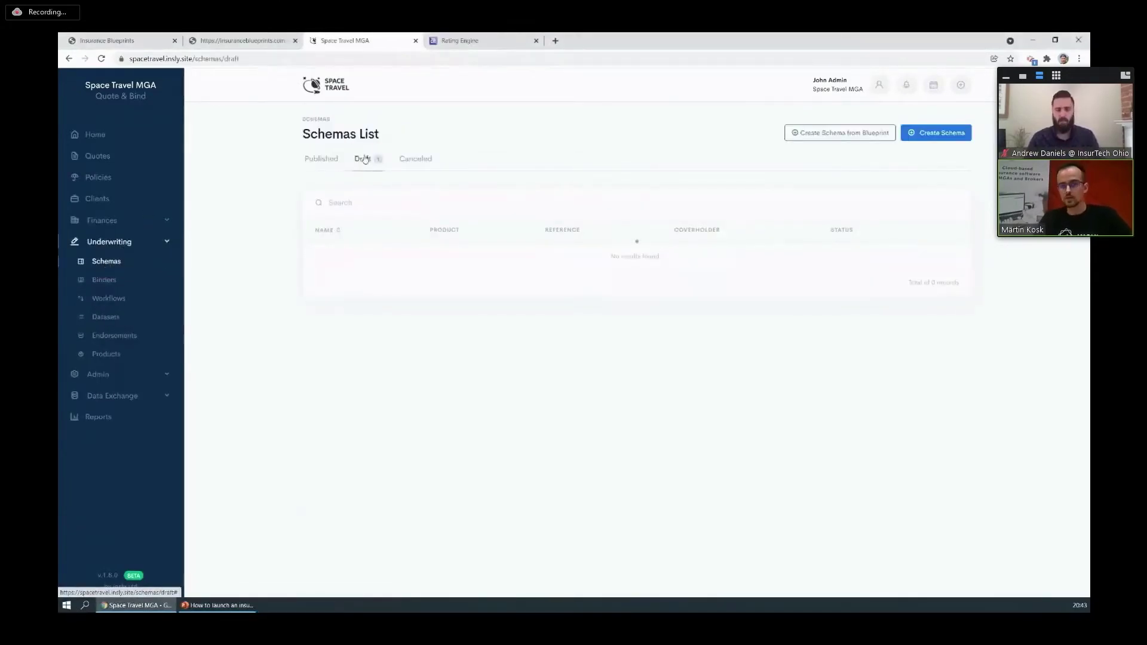
Open the Travel Insurance v.1 draft's Structure tab and close its form preview.
{"action": "left_click", "coordinate": [351, 259]}
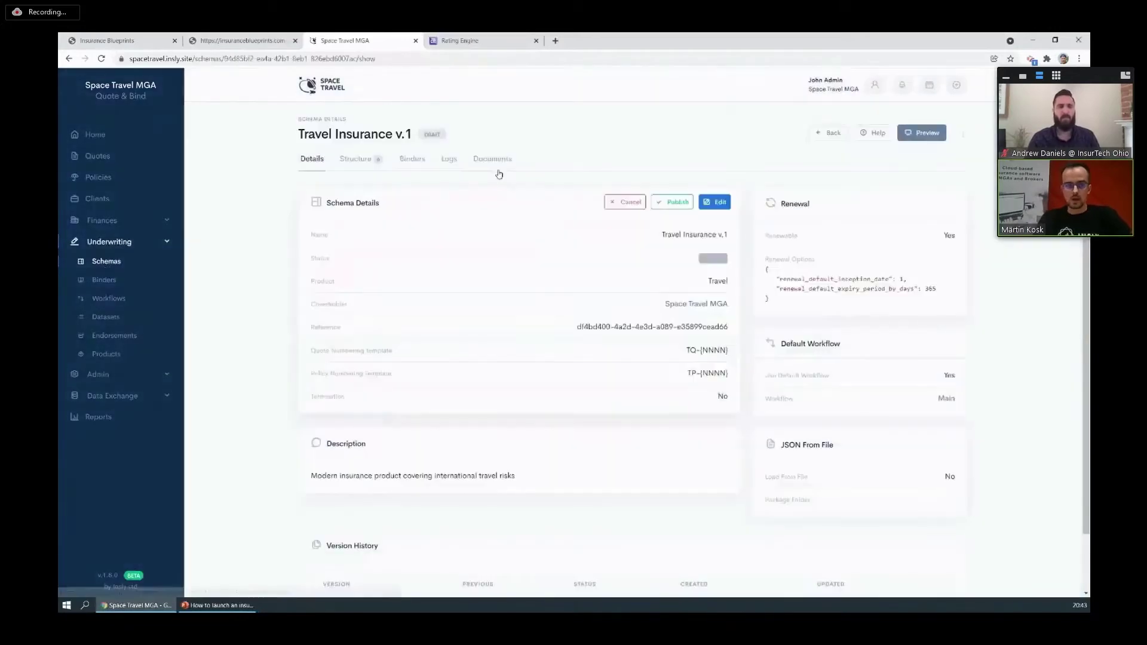
{"action": "left_click", "coordinate": [362, 160]}
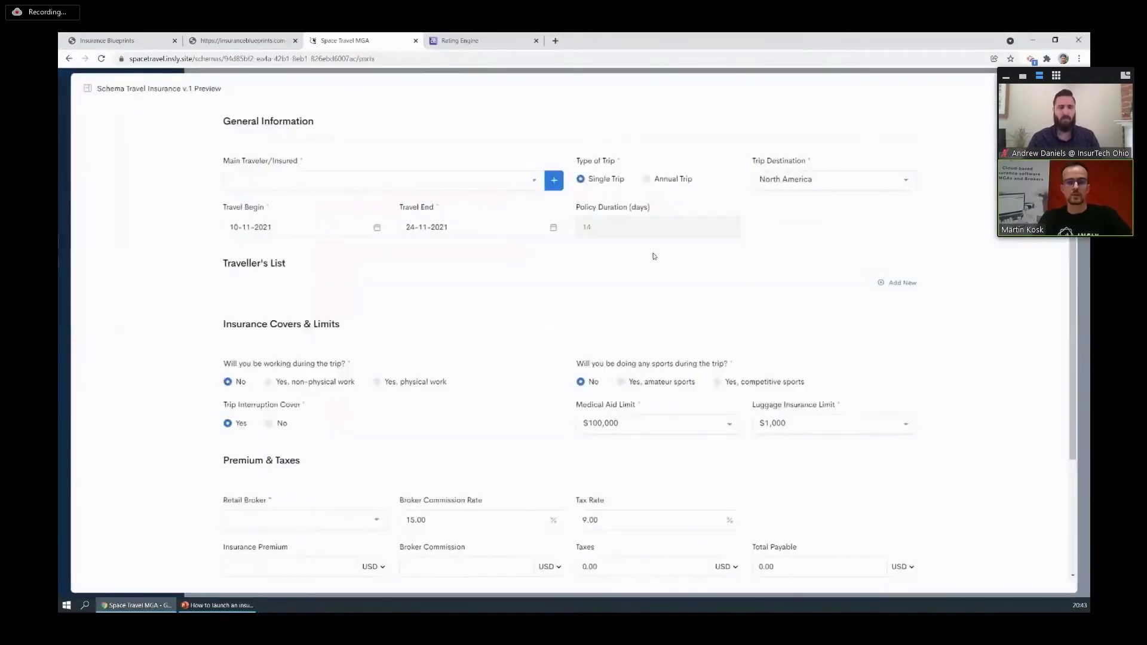
{"action": "scroll", "coordinate": [650, 254], "scroll_direction": "down", "scroll_amount": 5}
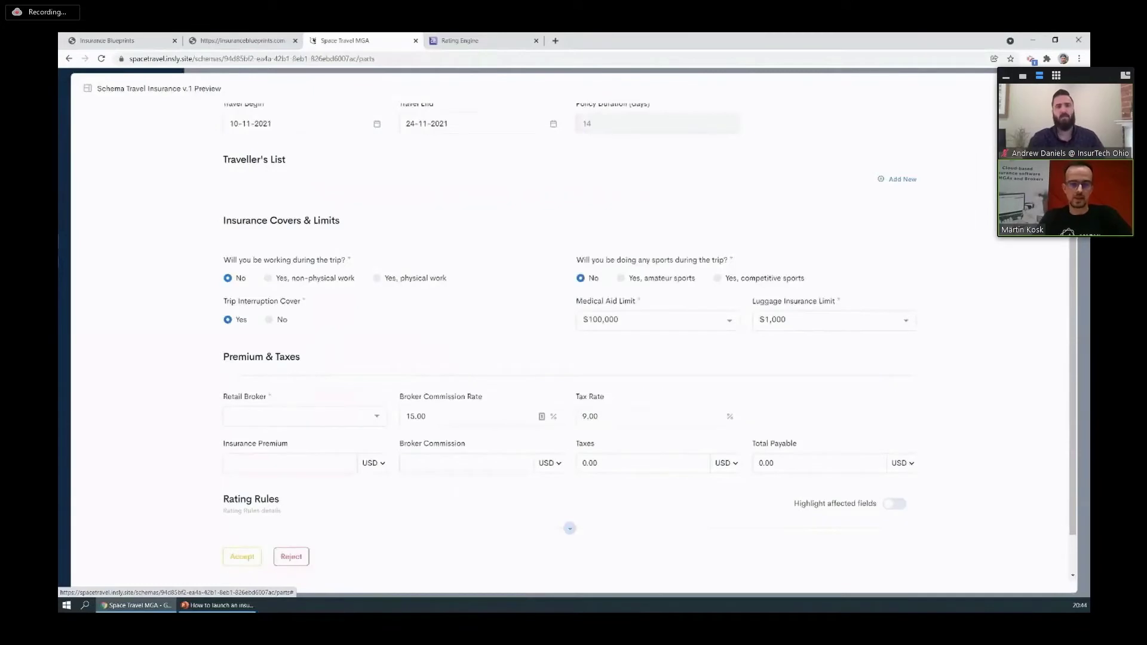
{"action": "left_click", "coordinate": [920, 132]}
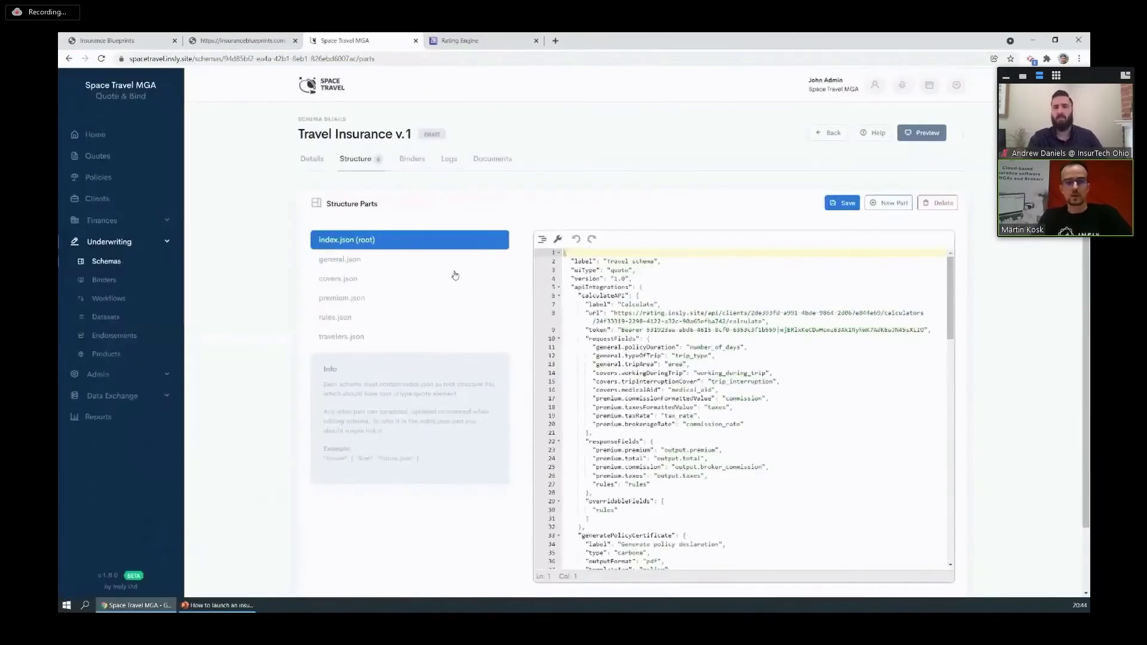
In covers.json, paste a copy of the luggageInsurance block after tripInterruptionCover, adding a comma.
{"action": "left_click", "coordinate": [350, 280]}
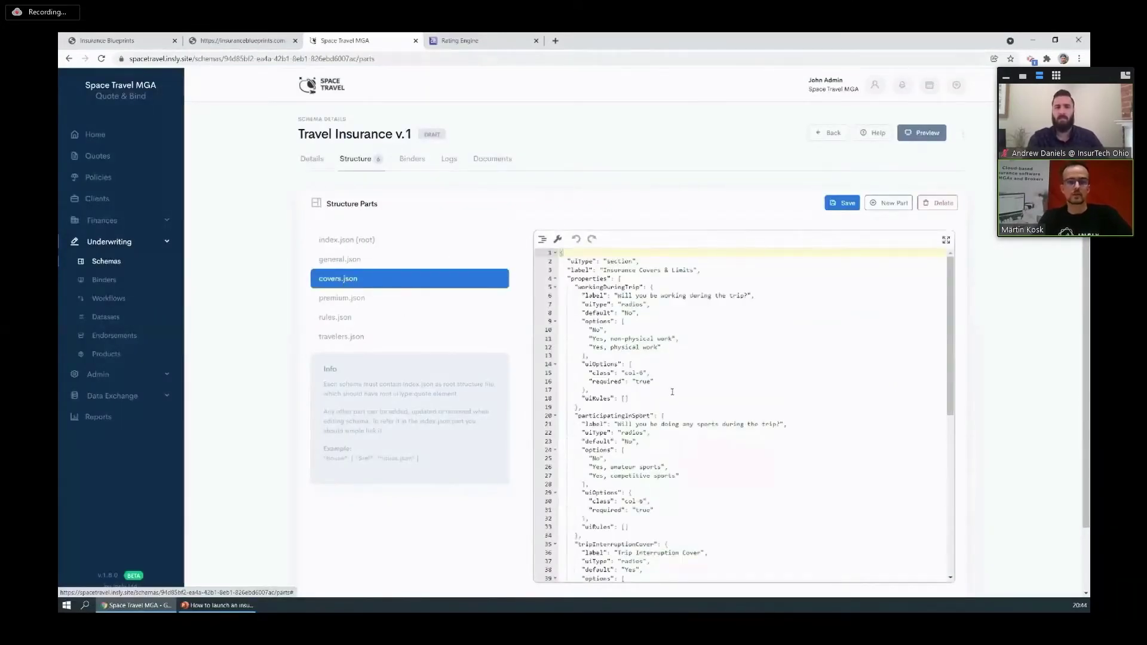
{"action": "scroll", "coordinate": [672, 392], "scroll_direction": "down", "scroll_amount": 6}
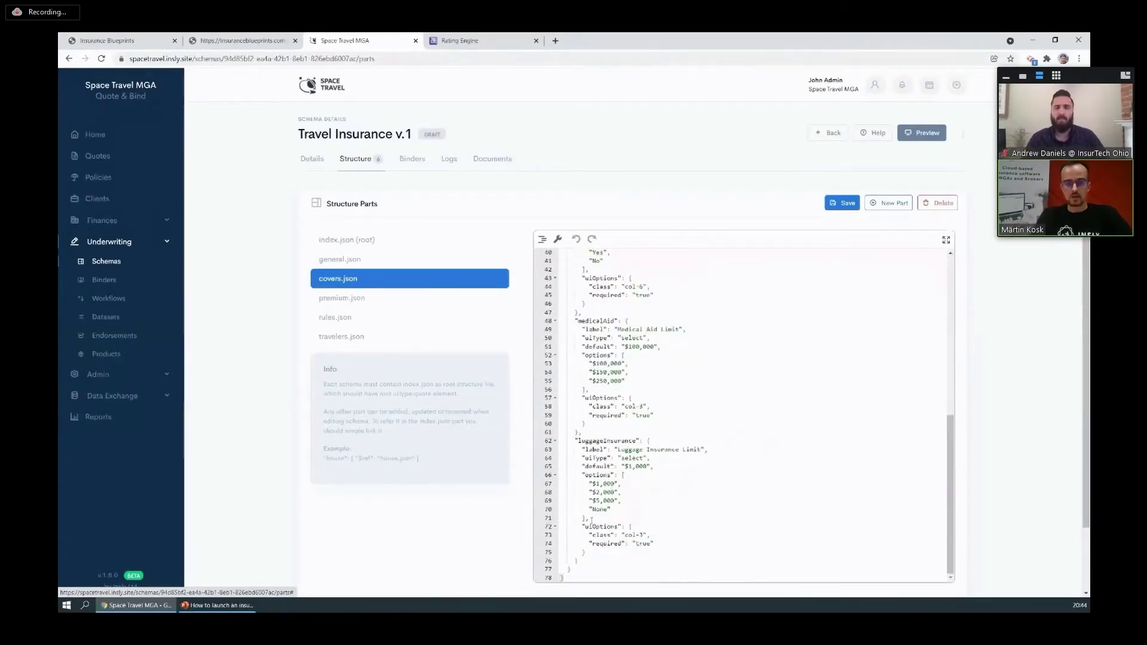
{"action": "left_click_drag", "start_coordinate": [584, 558], "coordinate": [575, 442]}
{"action": "key", "text": "ctrl+c"}
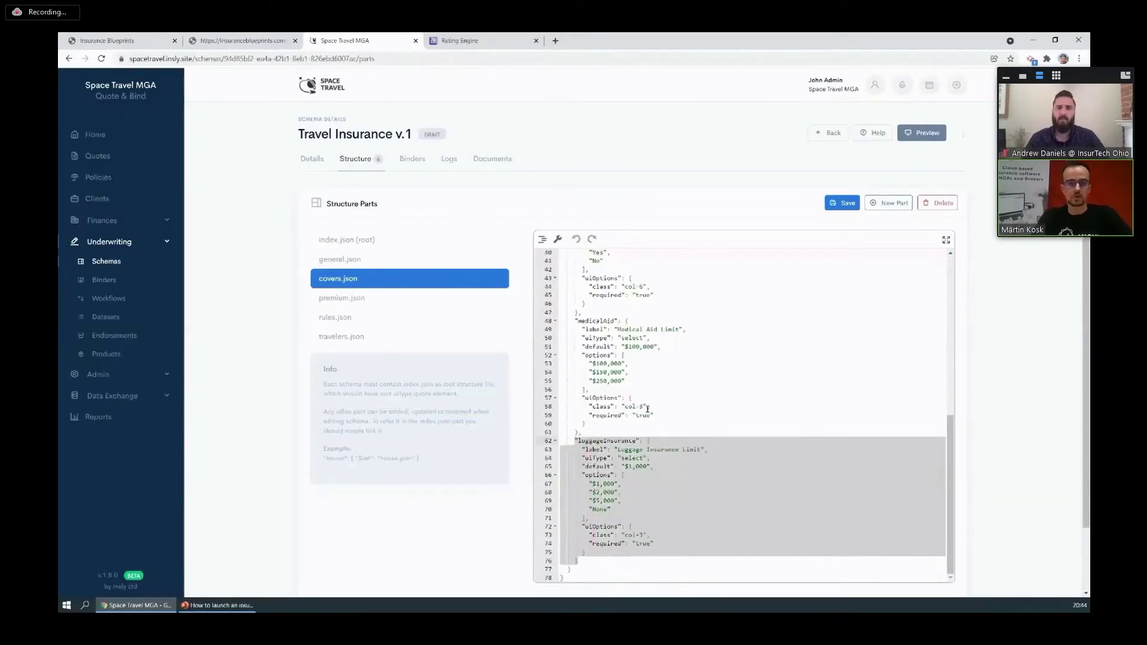
{"action": "scroll", "coordinate": [640, 409], "scroll_direction": "up", "scroll_amount": 2}
{"action": "left_click", "coordinate": [590, 389]}
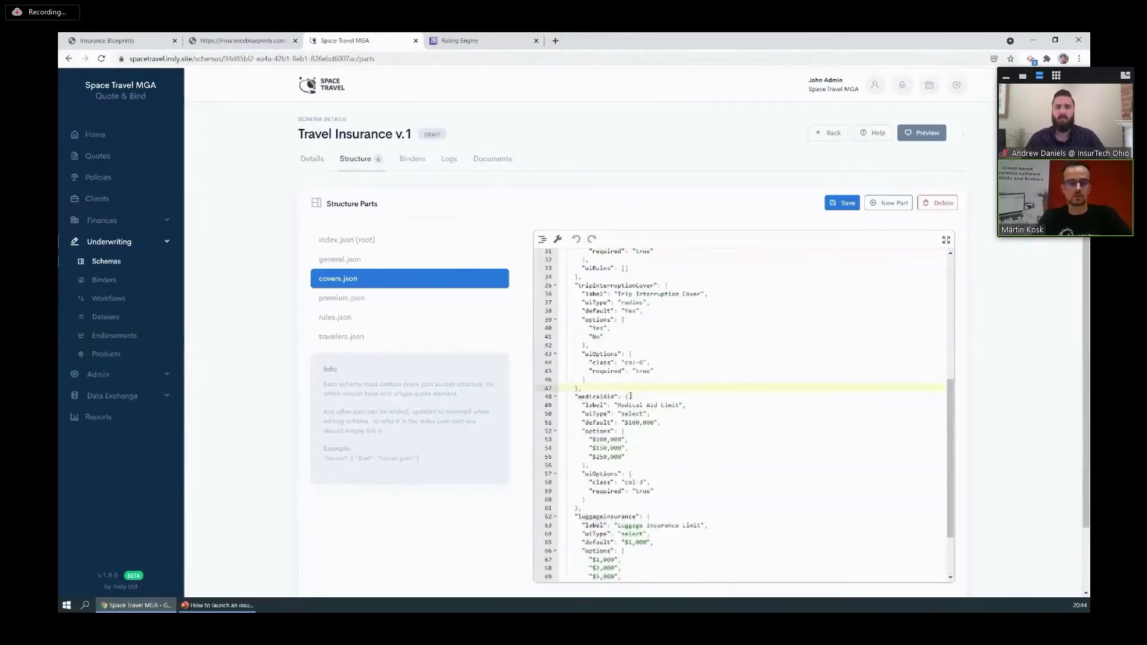
{"action": "key", "text": "ctrl+v"}
{"action": "type", "text": ","}
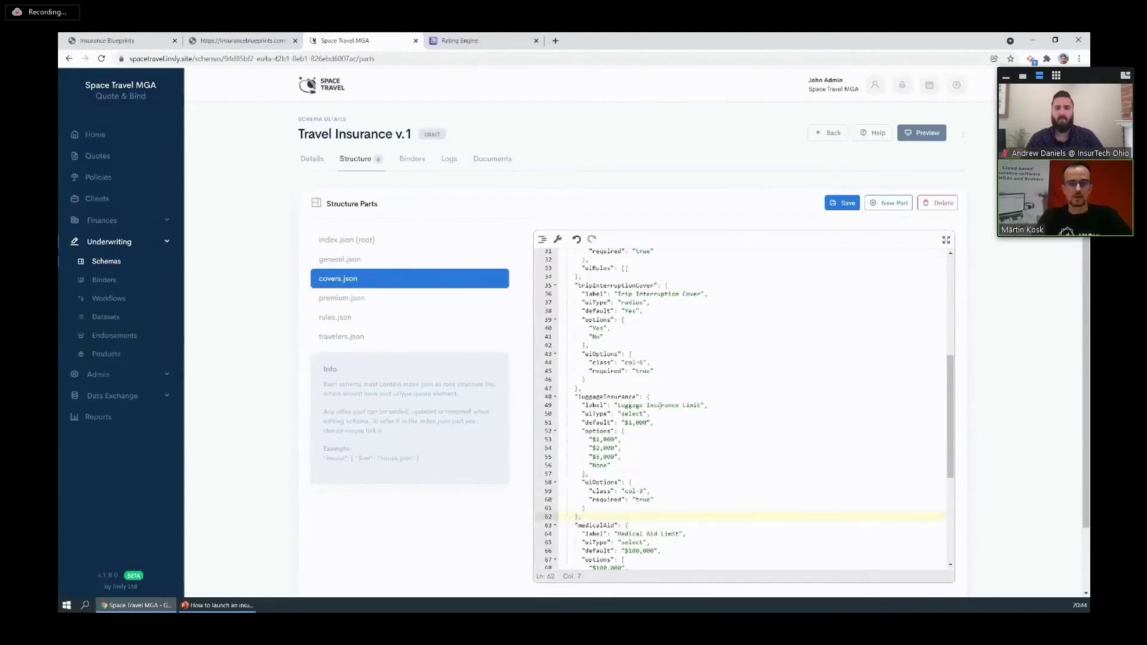
Rename the copy's label to Luggage Interruption Limit and its key to luggageInterruption.
{"action": "double_click", "coordinate": [659, 406]}
{"action": "type", "text": "Intqru"}
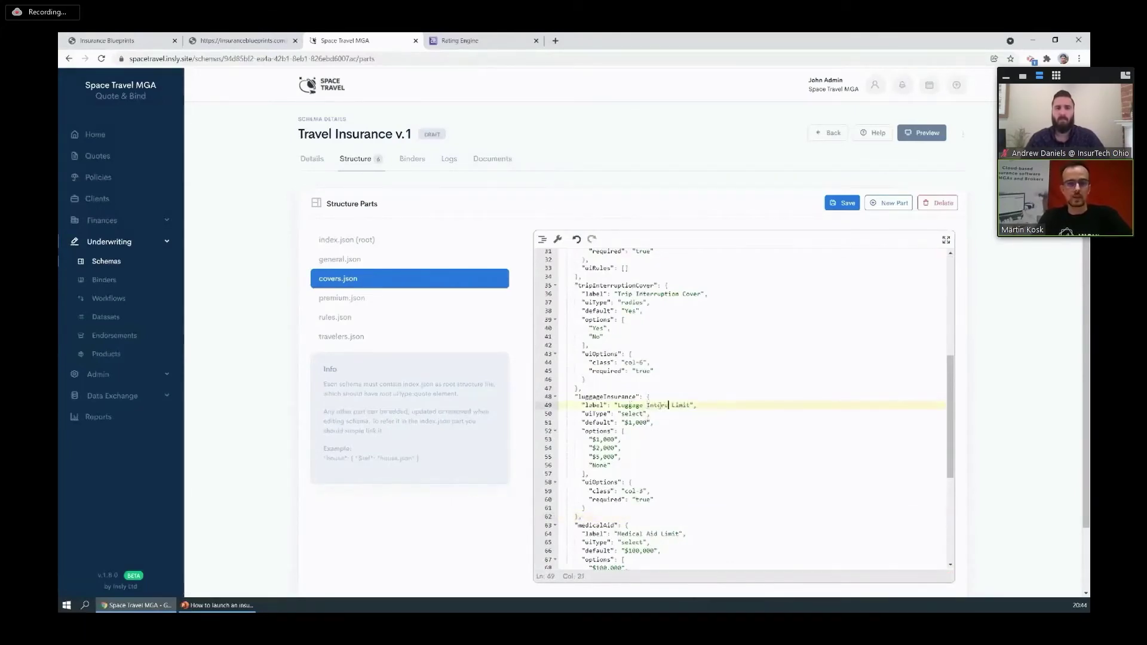
{"action": "type", "text": "ption"}
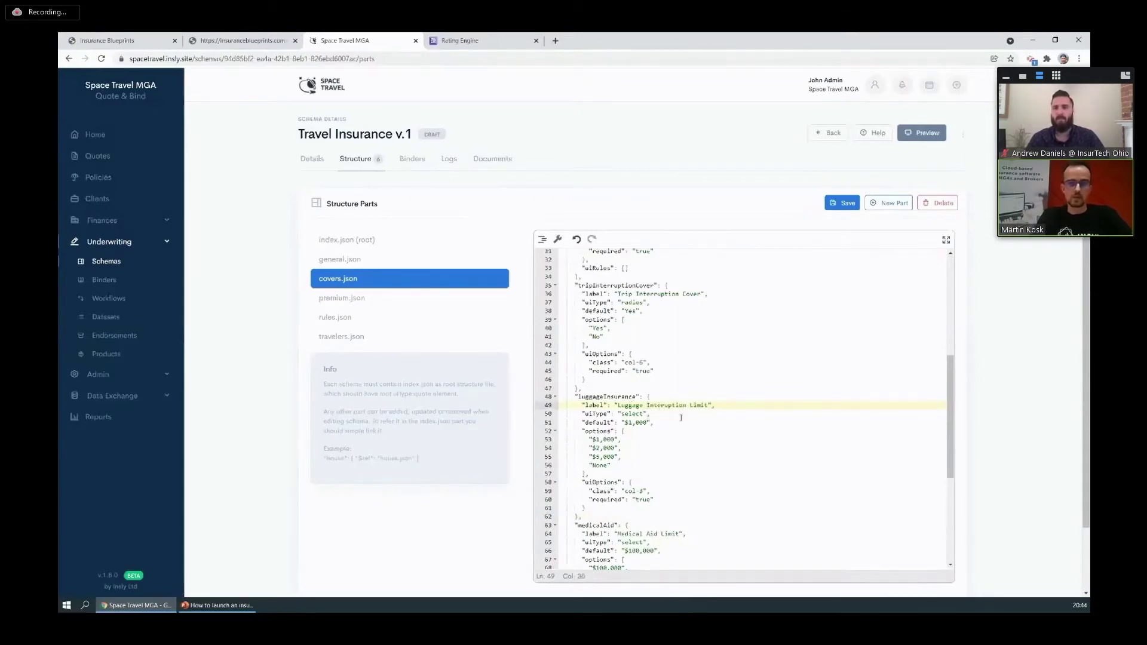
{"action": "double_click", "coordinate": [609, 397]}
{"action": "type", "text": "k"}
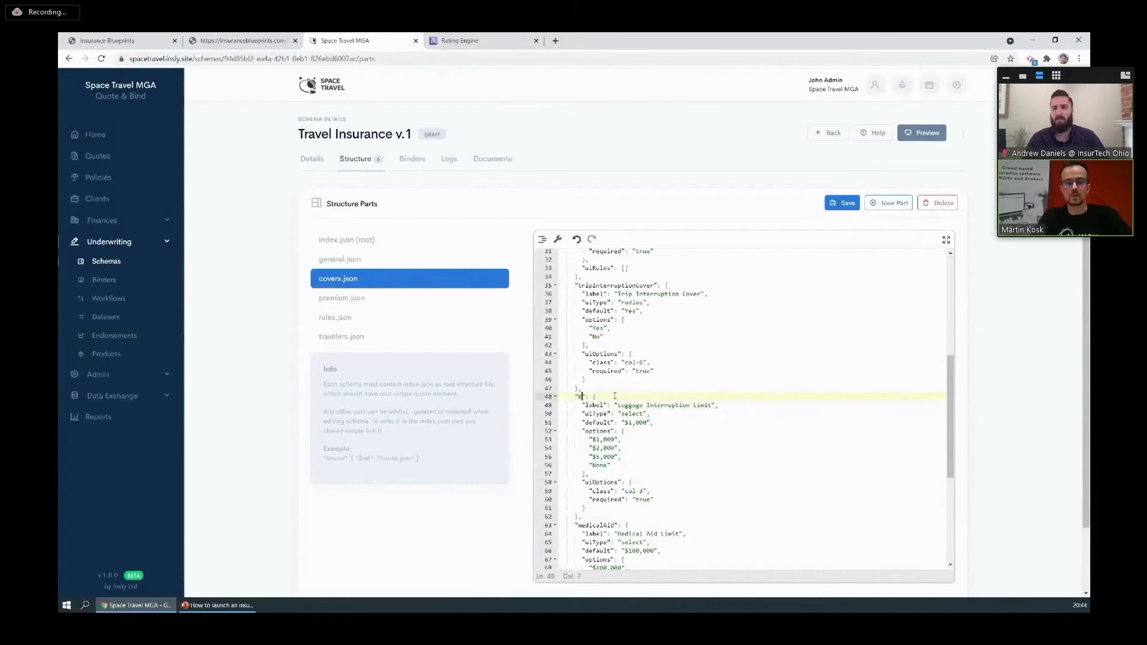
{"action": "type", "text": "uggageInterruption"}
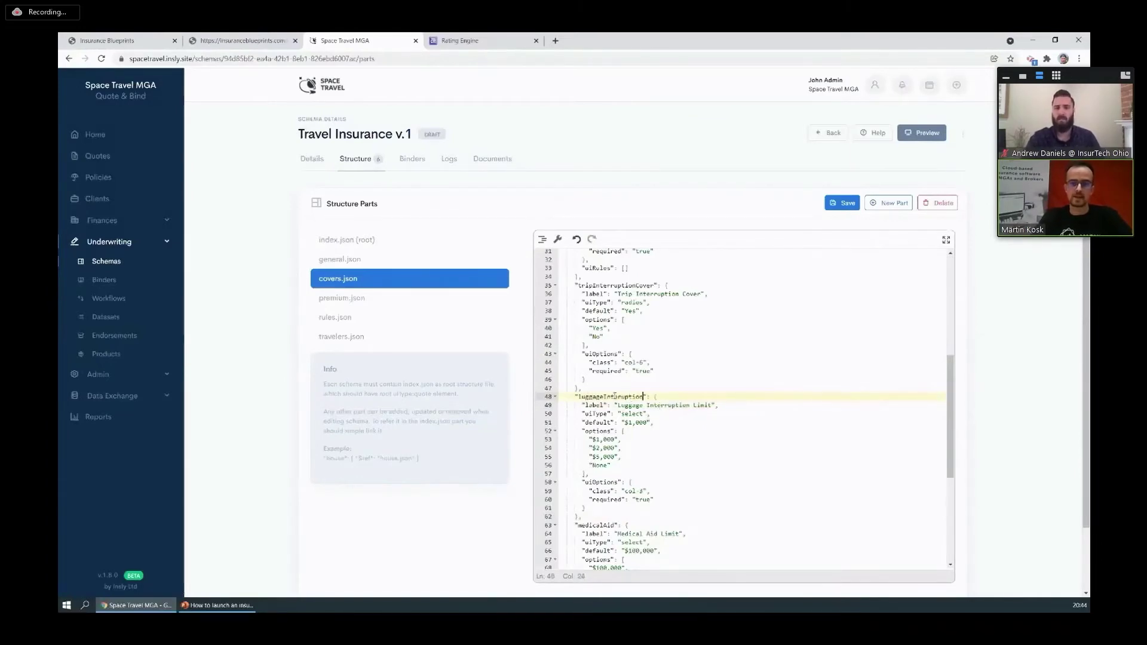
{"action": "left_click", "coordinate": [643, 363]}
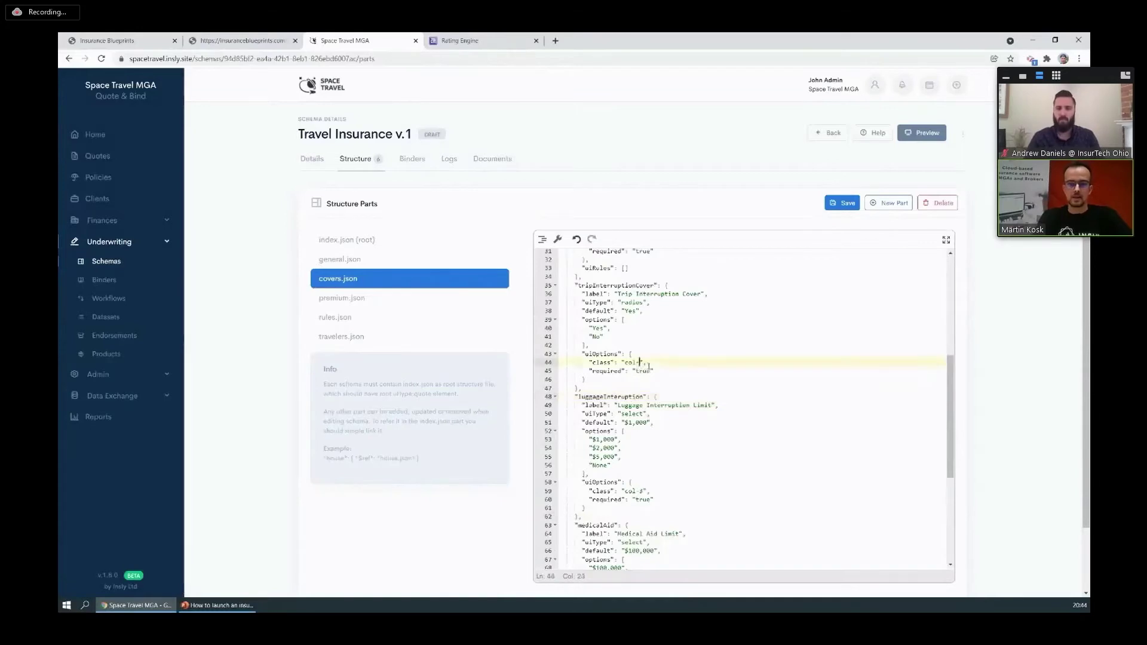
Save the schema parts and confirm Luggage Interruption Limit defaults to $1,000 in the preview.
{"action": "left_click", "coordinate": [842, 203]}
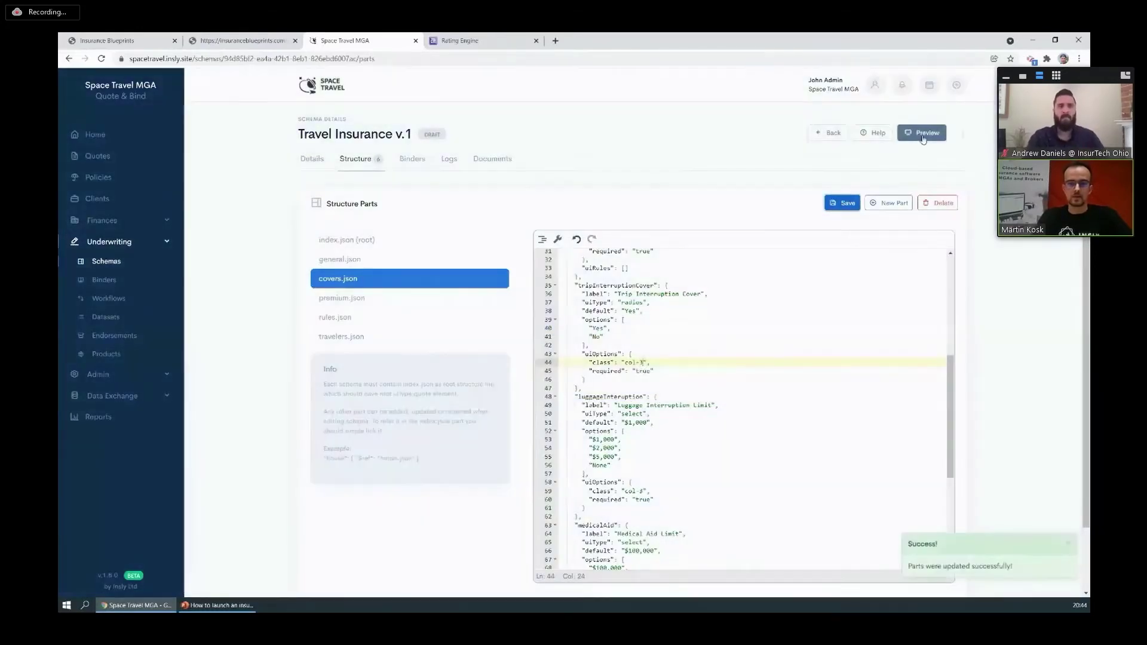
{"action": "scroll", "coordinate": [400, 383], "scroll_direction": "down", "scroll_amount": 1}
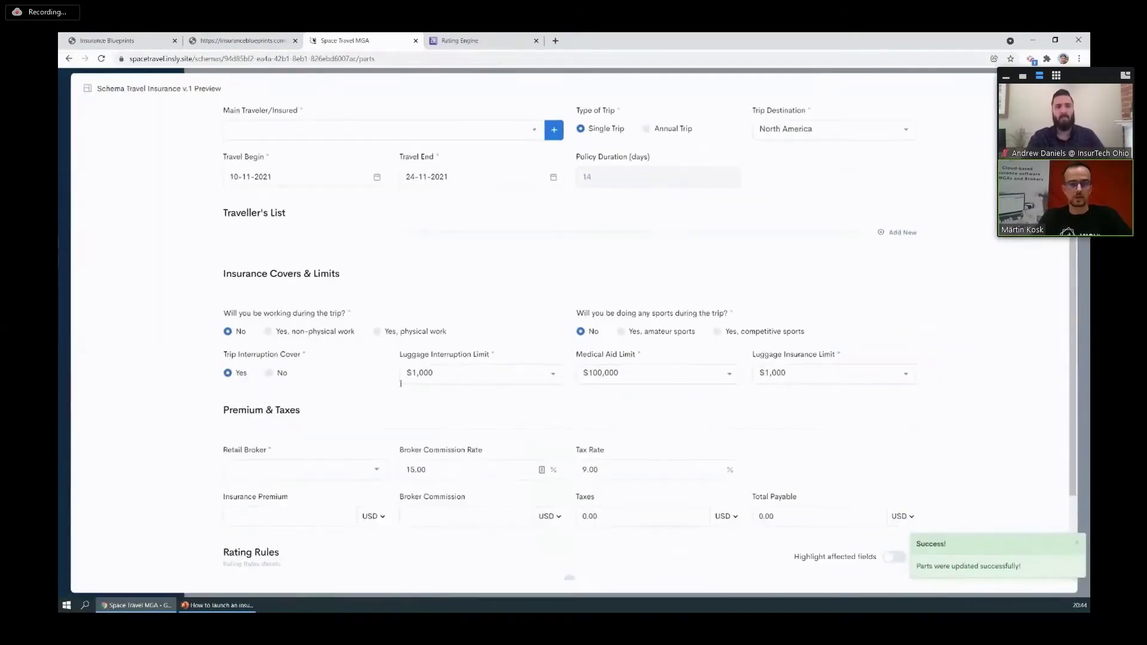
{"action": "left_click", "coordinate": [461, 372]}
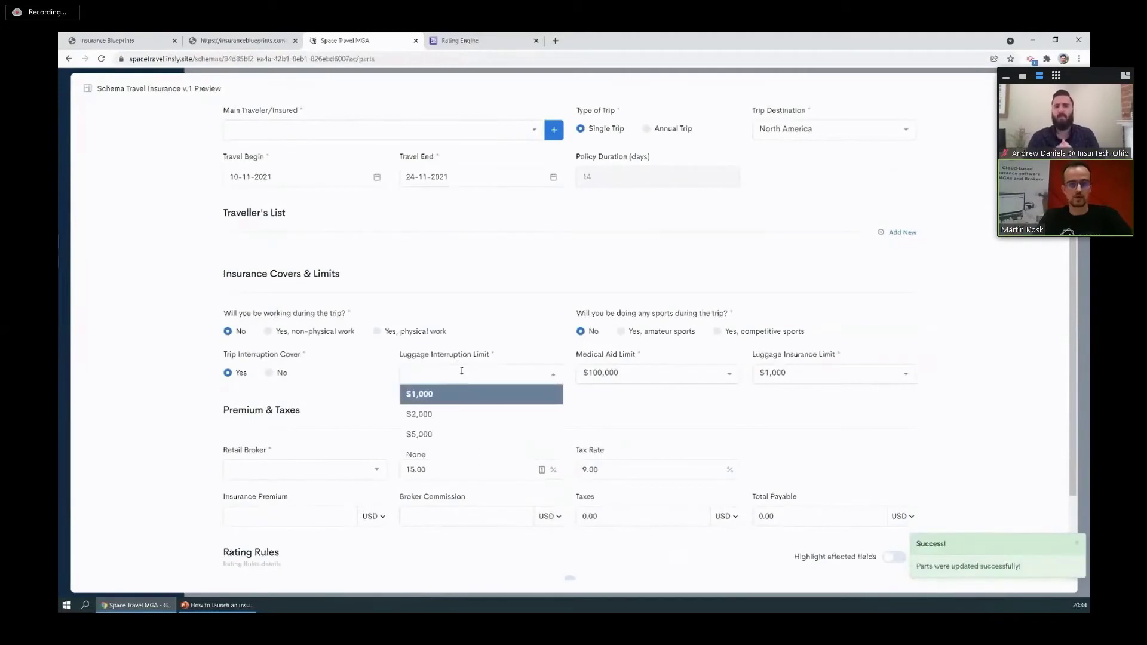
{"action": "left_click", "coordinate": [461, 393]}
Look over the rest of the preview form and close the Schema Preview.
{"action": "scroll", "coordinate": [526, 332], "scroll_direction": "up", "scroll_amount": 1}
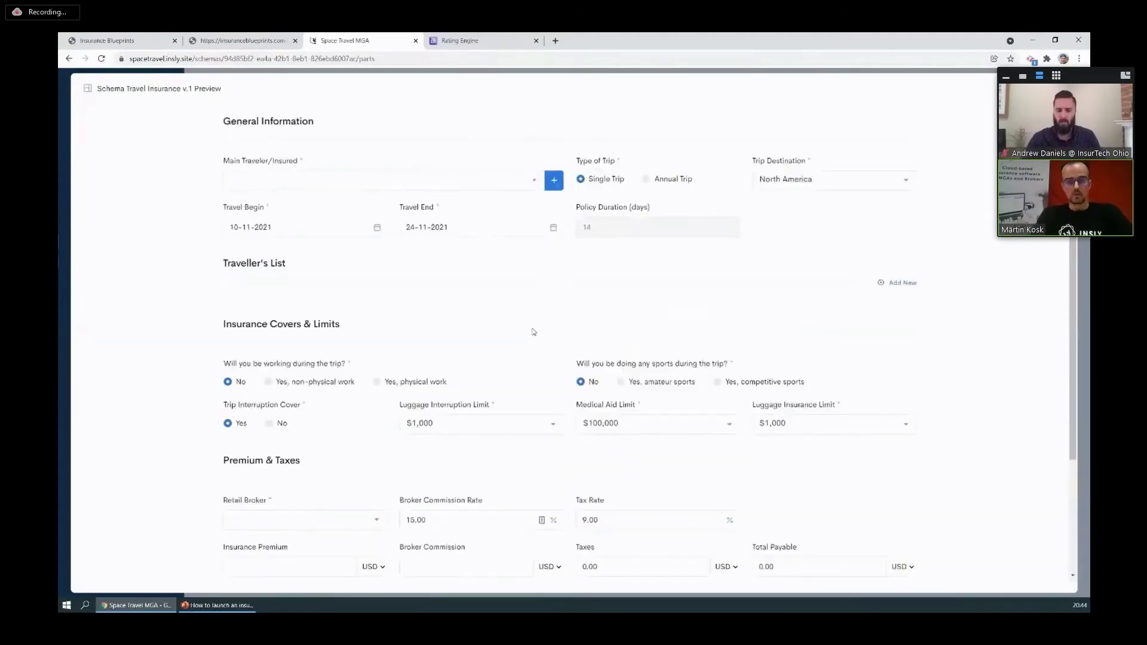
{"action": "scroll", "coordinate": [531, 327], "scroll_direction": "down", "scroll_amount": 3}
{"action": "scroll", "coordinate": [532, 325], "scroll_direction": "up", "scroll_amount": 3}
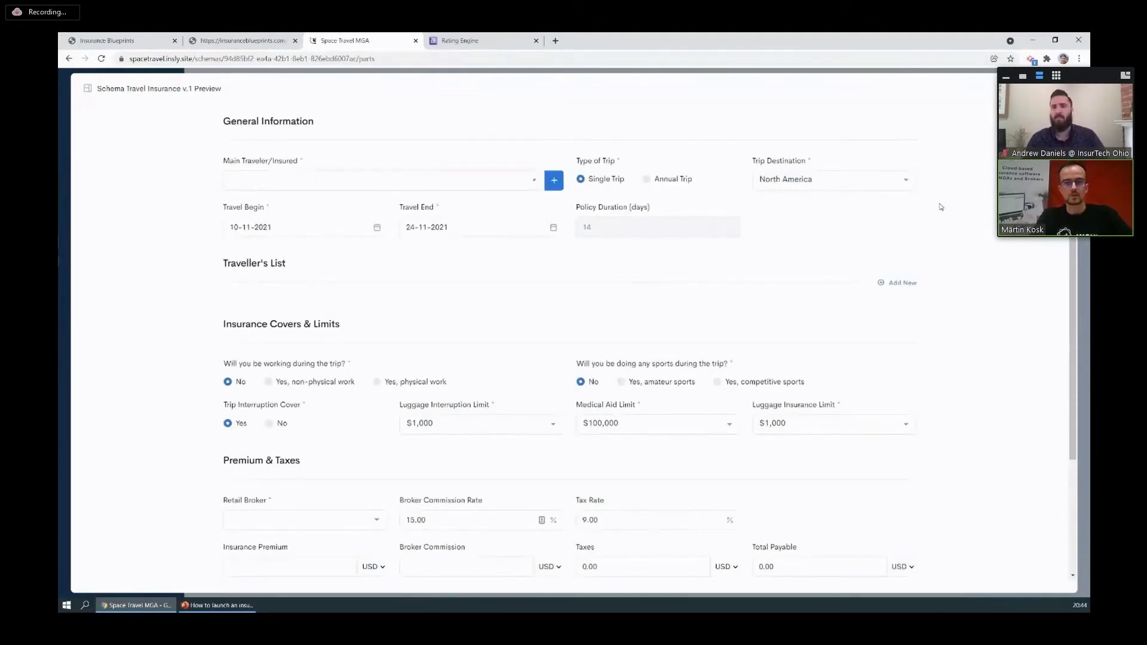
{"action": "scroll", "coordinate": [577, 321], "scroll_direction": "down", "scroll_amount": 3}
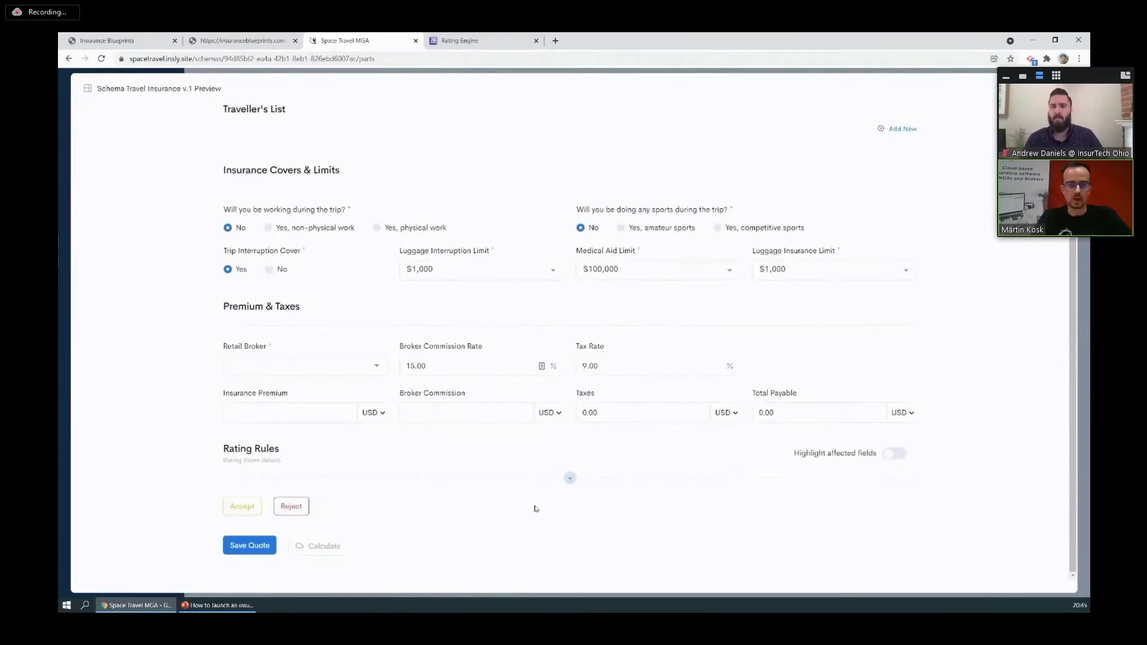
{"action": "scroll", "coordinate": [433, 455], "scroll_direction": "up", "scroll_amount": 3}
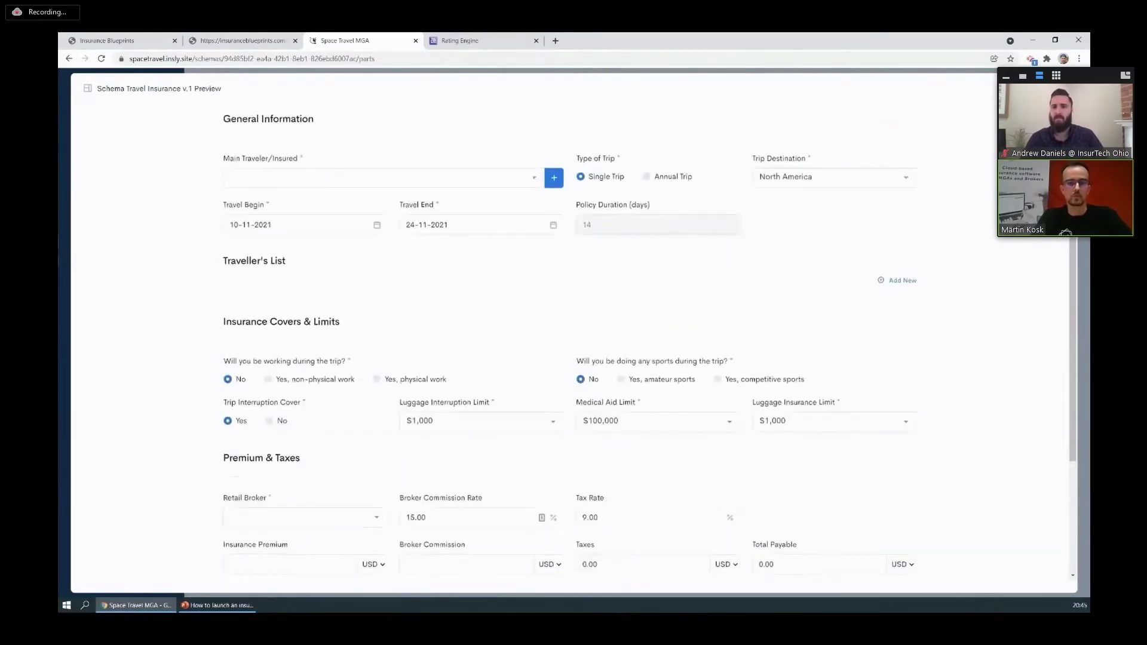
{"action": "left_click", "coordinate": [1057, 88]}
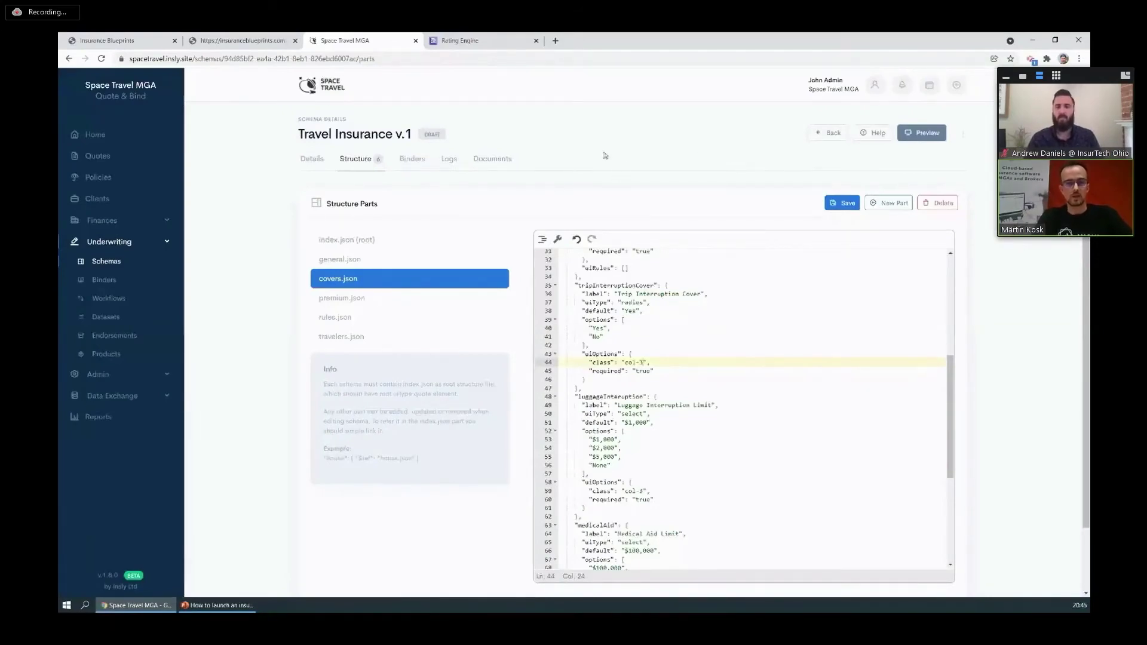
In the Rating Engine, zoom in on Demo Travel v.1 and review its parameters and calculation steps.
{"action": "left_click", "coordinate": [478, 41]}
{"action": "key", "text": "ctrl+plus"}
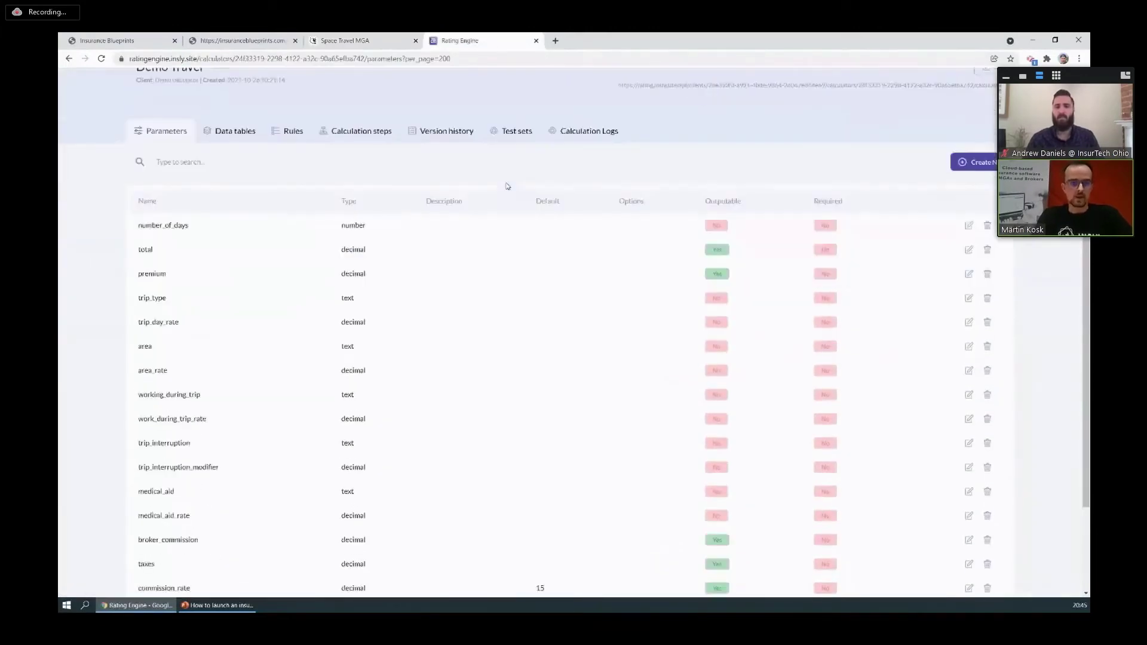
{"action": "scroll", "coordinate": [507, 186], "scroll_direction": "up", "scroll_amount": 2}
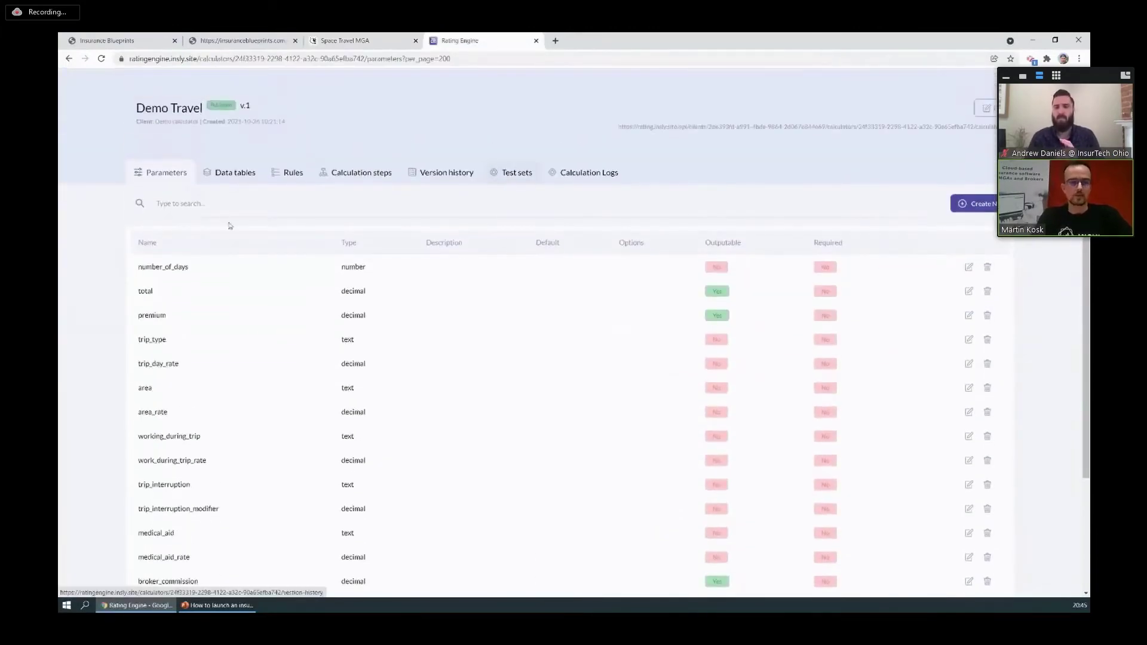
{"action": "scroll", "coordinate": [170, 394], "scroll_direction": "down", "scroll_amount": 3}
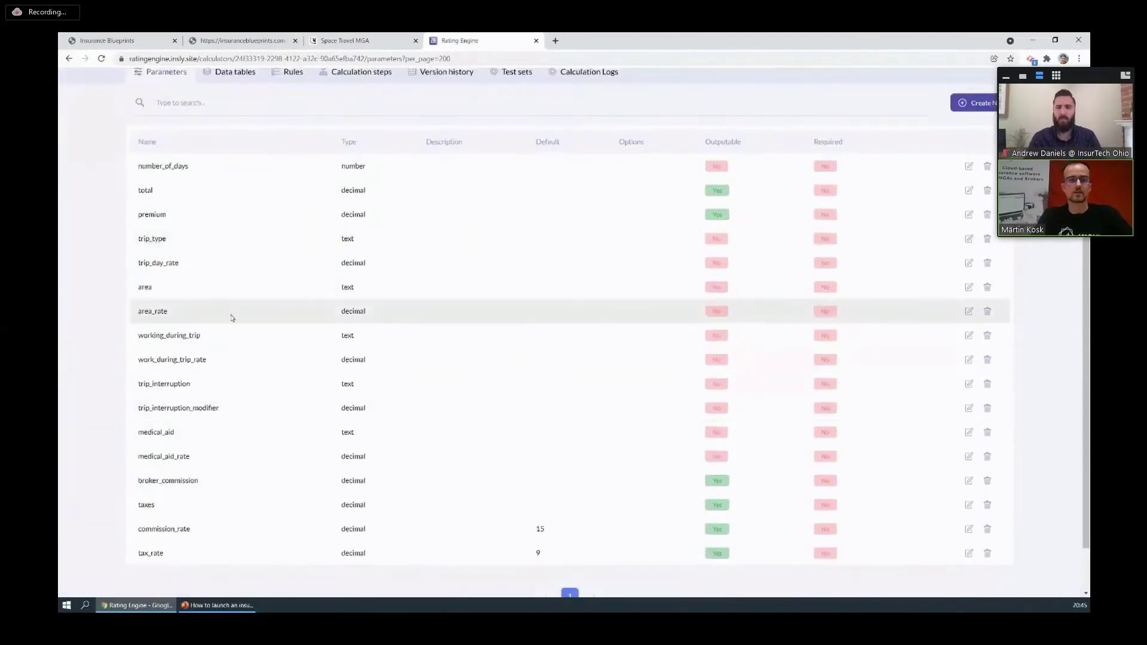
{"action": "scroll", "coordinate": [252, 331], "scroll_direction": "up", "scroll_amount": 3}
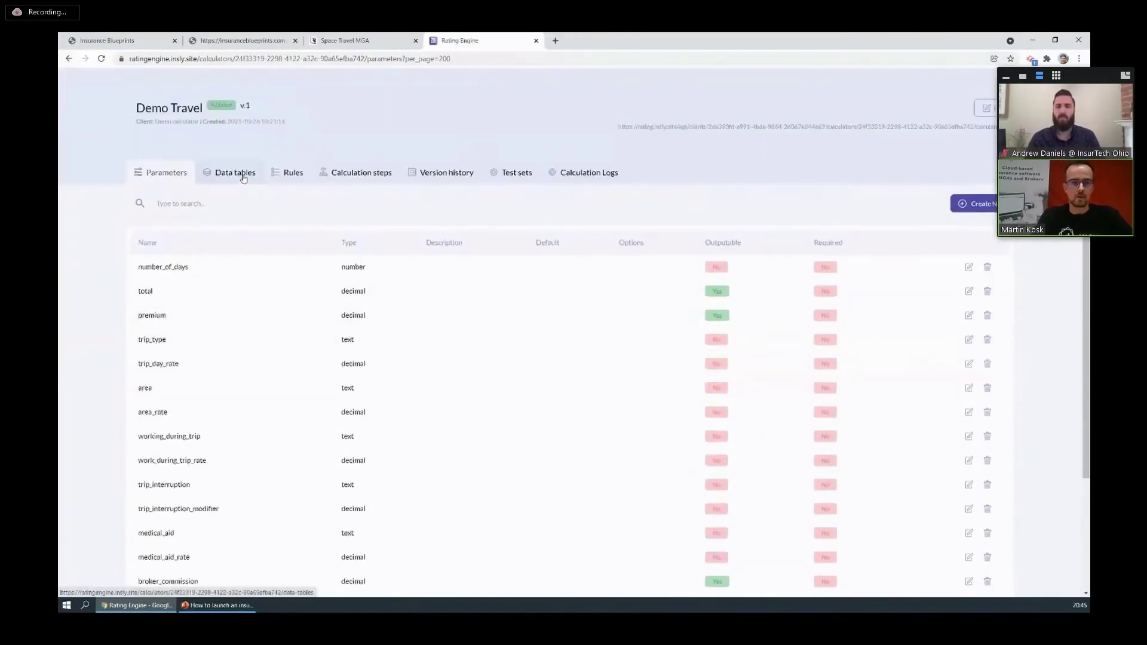
{"action": "left_click", "coordinate": [361, 173]}
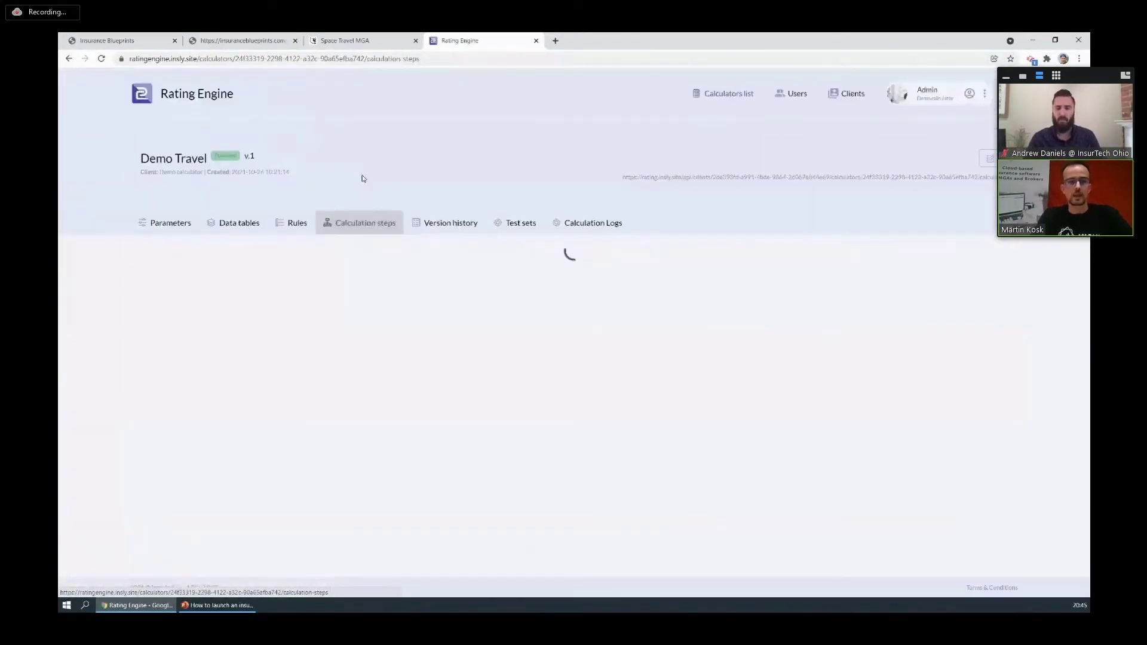
{"action": "scroll", "coordinate": [400, 195], "scroll_direction": "down", "scroll_amount": 3}
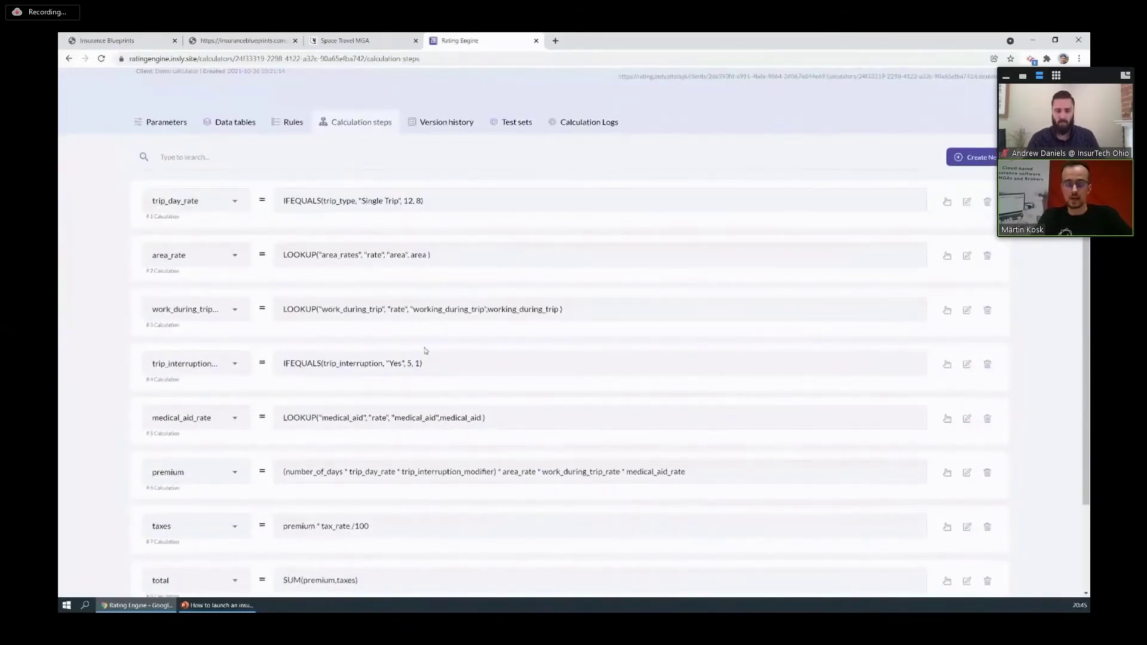
{"action": "scroll", "coordinate": [426, 351], "scroll_direction": "up", "scroll_amount": 3}
Check the version history, test sets and calculation logs, then return to the calculation steps.
{"action": "left_click", "coordinate": [449, 230]}
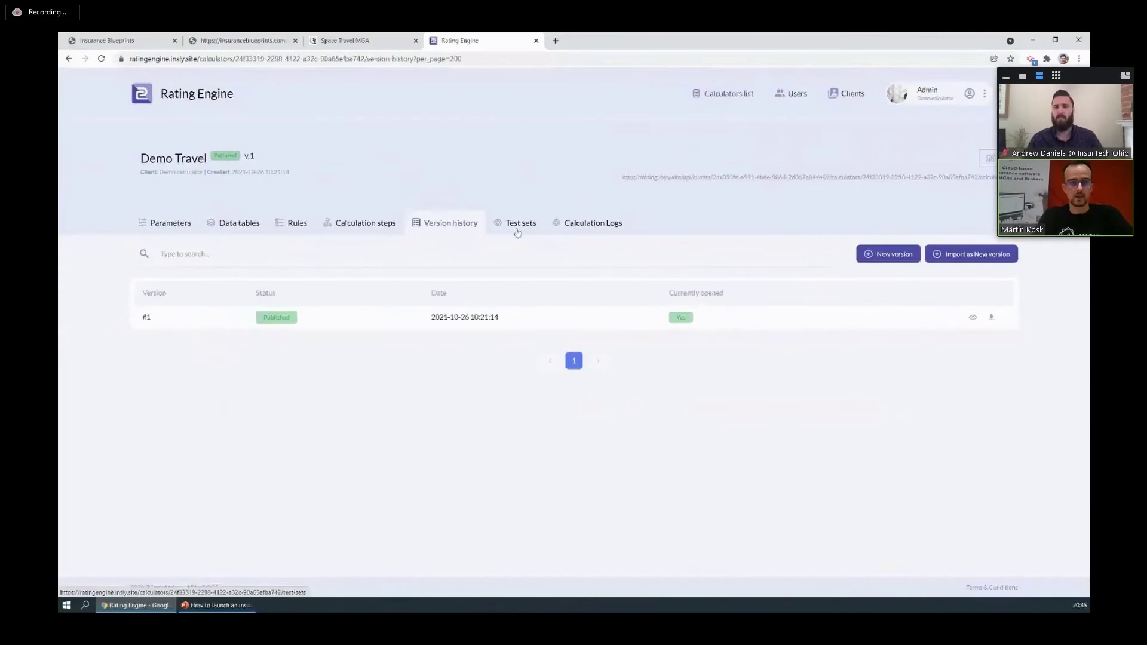
{"action": "left_click", "coordinate": [518, 232]}
{"action": "left_click", "coordinate": [600, 227]}
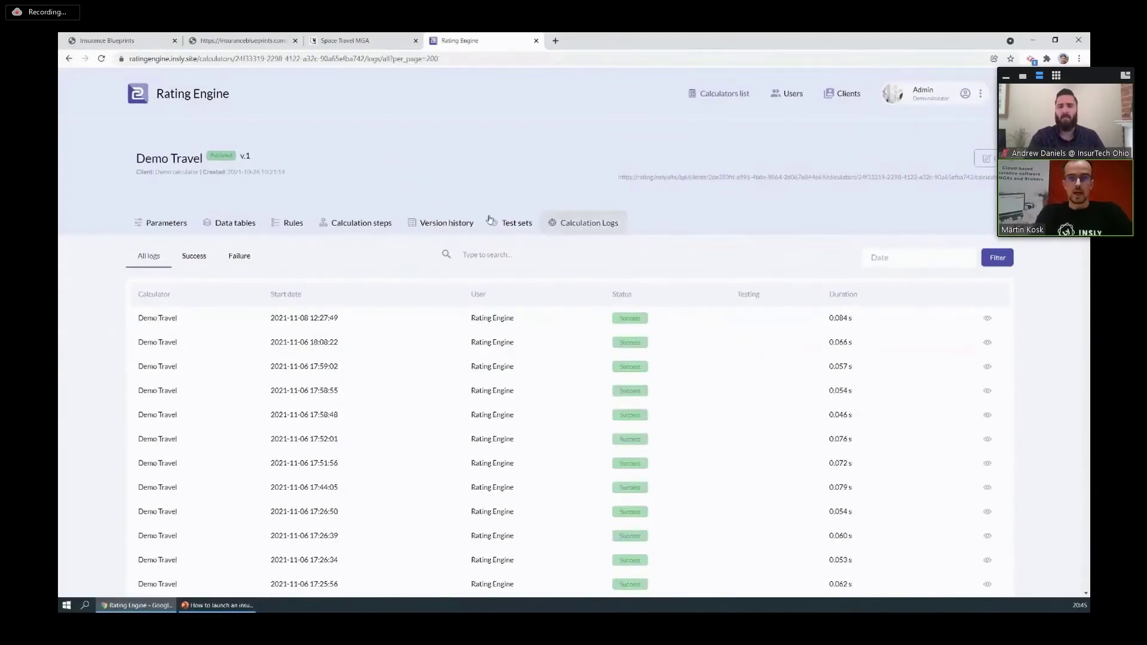
{"action": "left_click", "coordinate": [359, 225]}
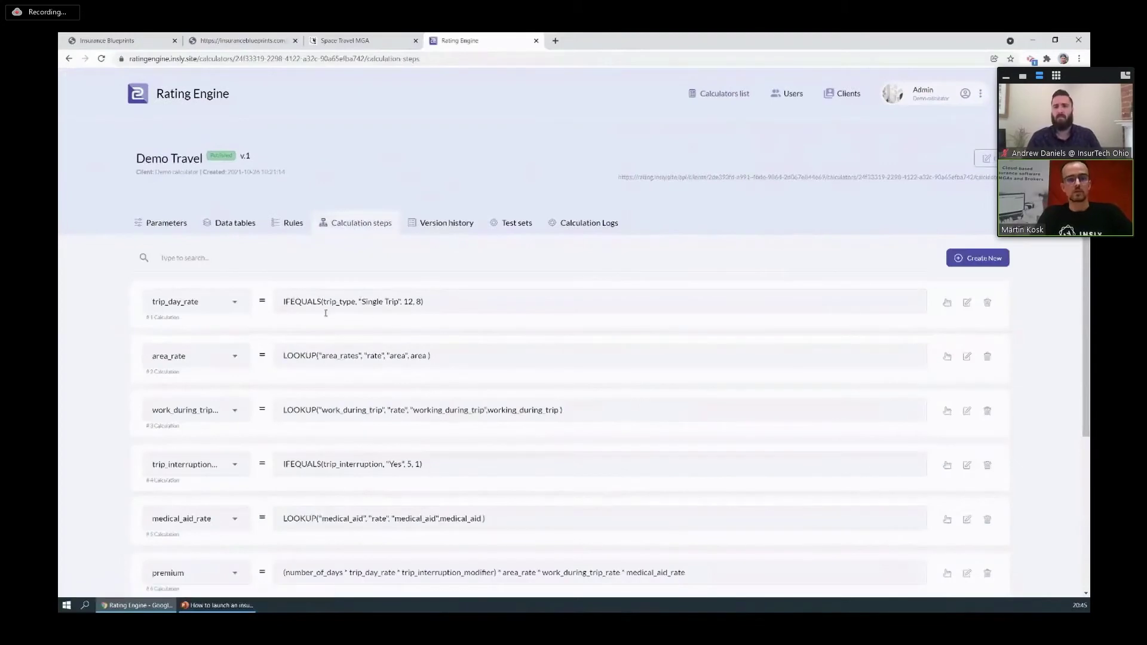
{"action": "scroll", "coordinate": [312, 337], "scroll_direction": "down", "scroll_amount": 1}
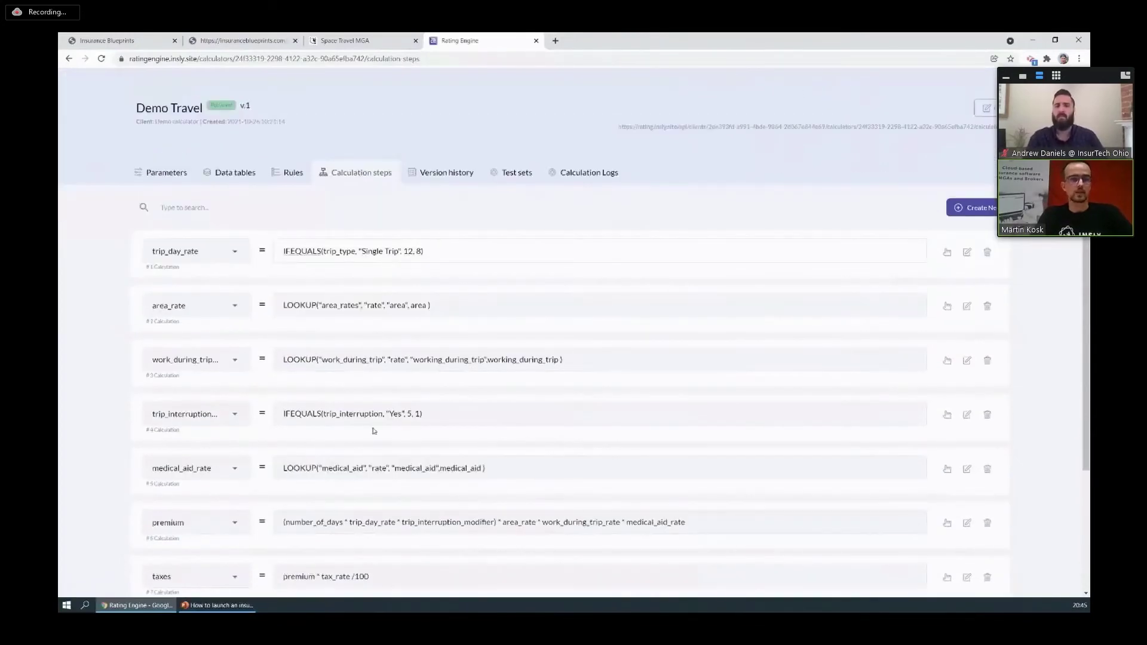
{"action": "scroll", "coordinate": [373, 430], "scroll_direction": "up", "scroll_amount": 1}
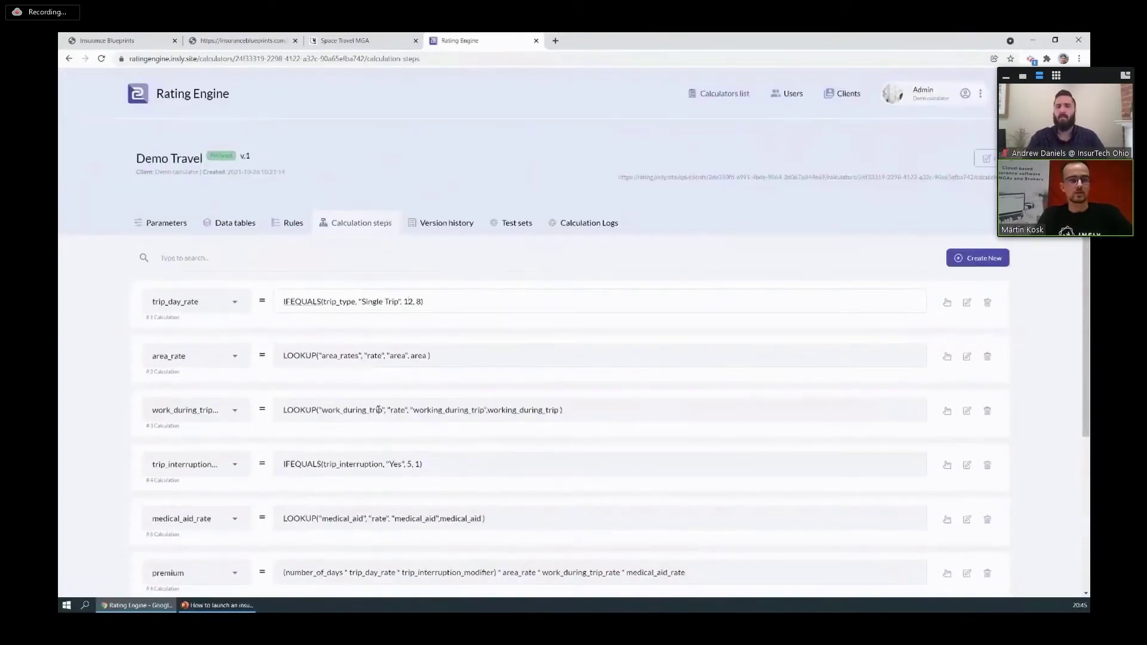
Return to the Travel Insurance v.1 schema and publish it from its Details tab.
{"action": "left_click", "coordinate": [353, 41]}
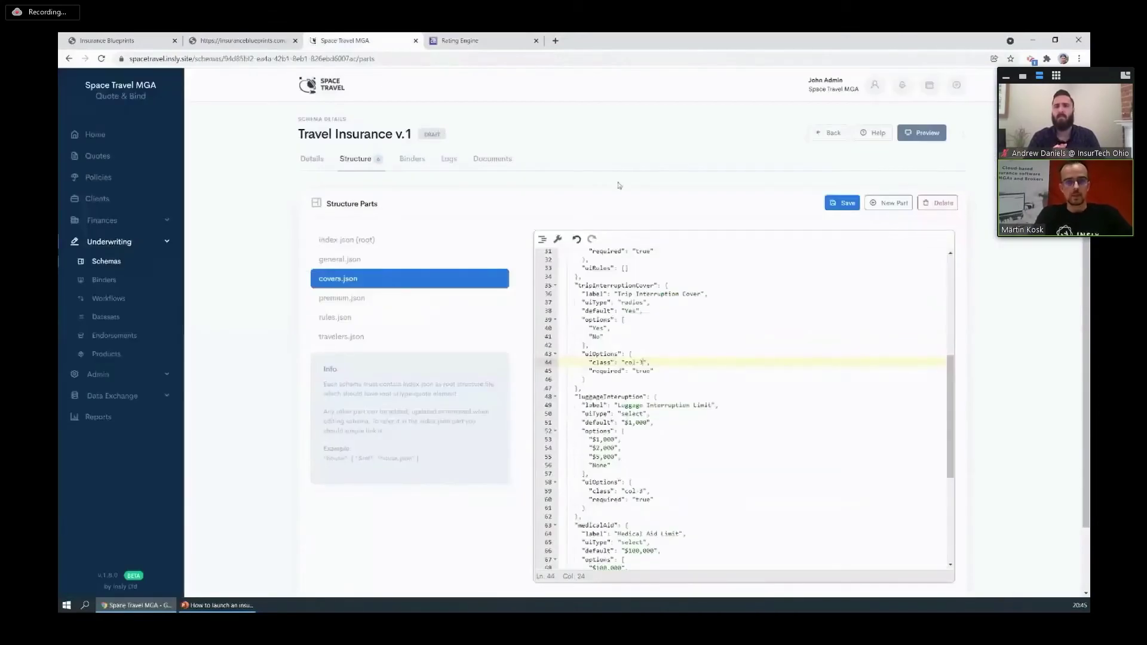
{"action": "left_click", "coordinate": [311, 159]}
{"action": "left_click", "coordinate": [672, 203]}
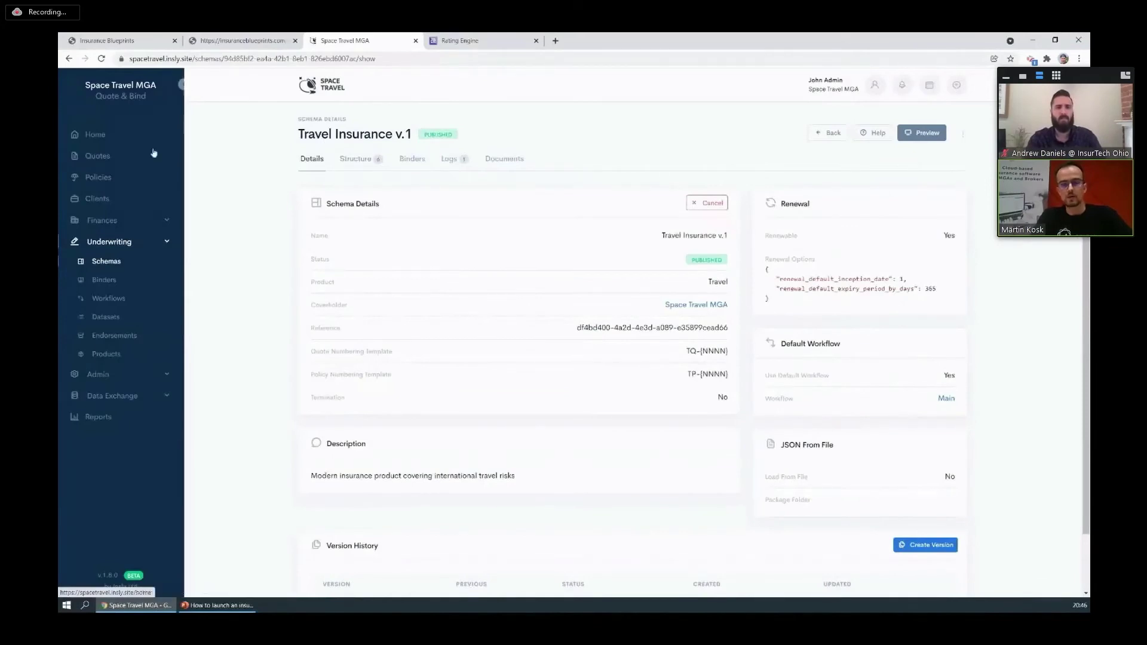
Create a Travel Insurance v.1 quote with a new corporate client, customer's legal name, no primary address.
{"action": "left_click", "coordinate": [105, 157]}
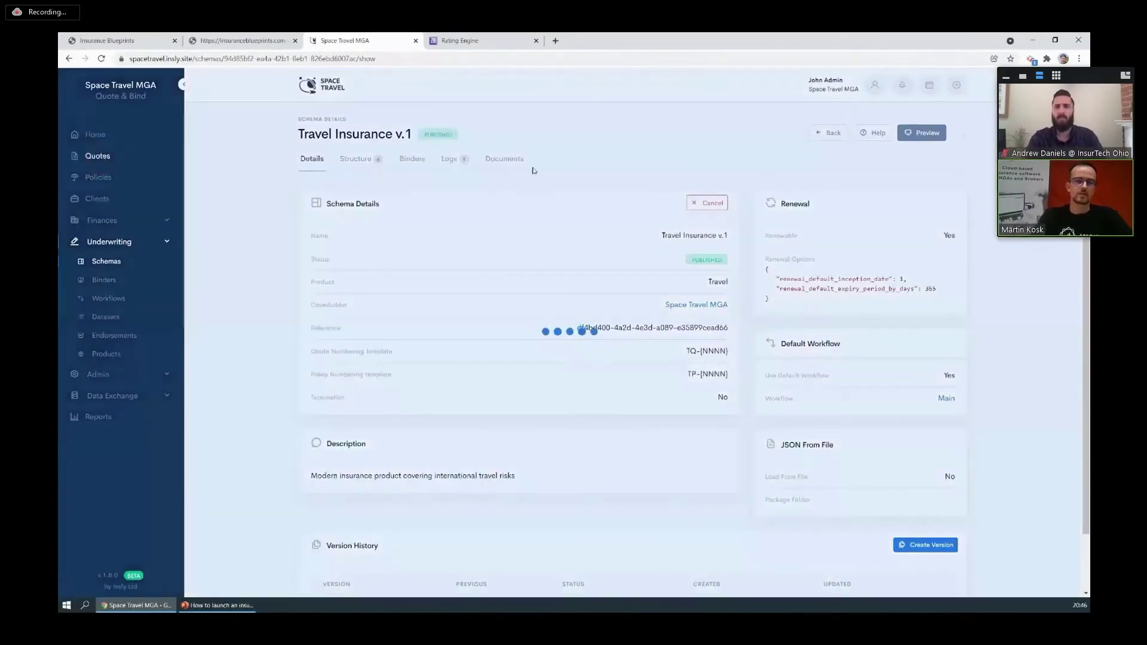
{"action": "left_click", "coordinate": [934, 132]}
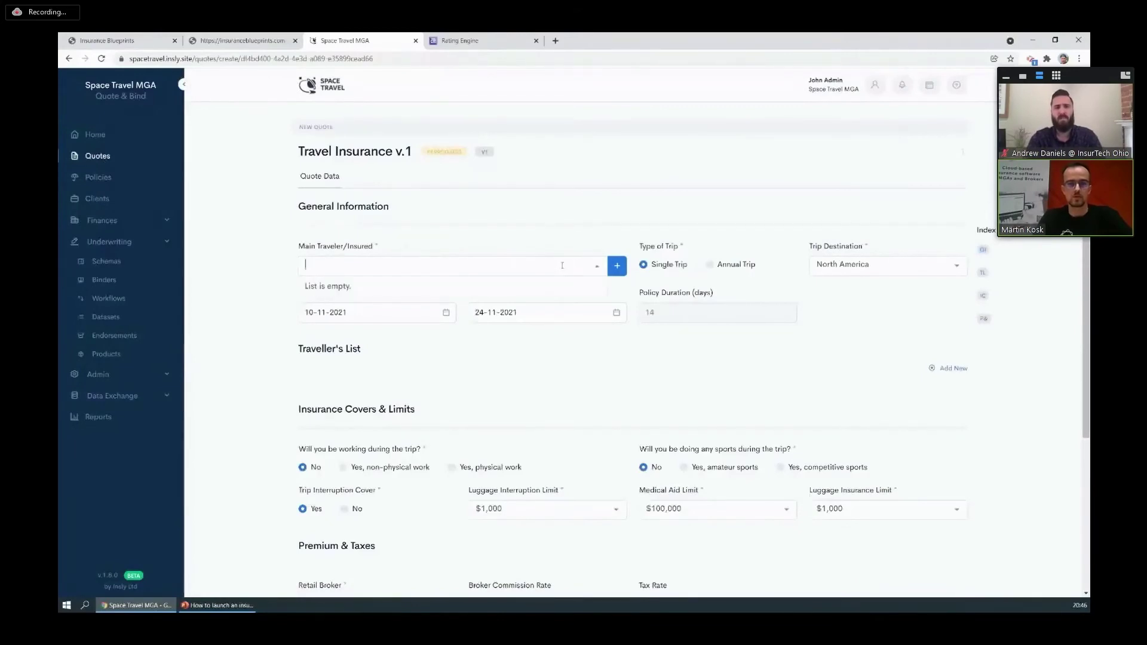
{"action": "left_click", "coordinate": [617, 265]}
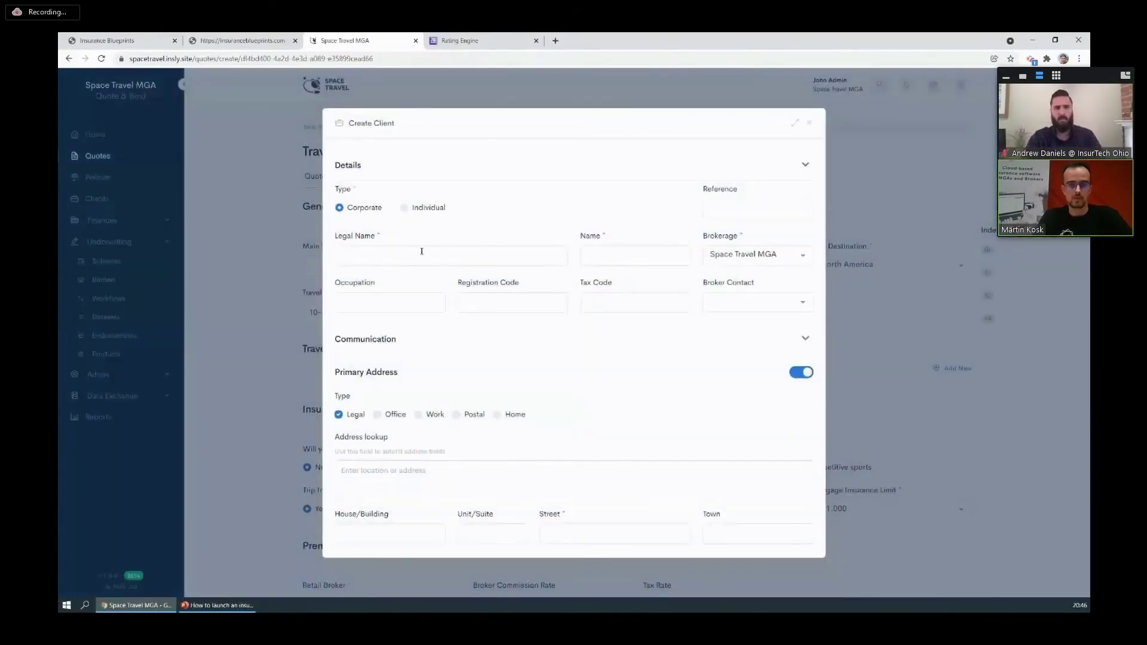
{"action": "left_click", "coordinate": [406, 256]}
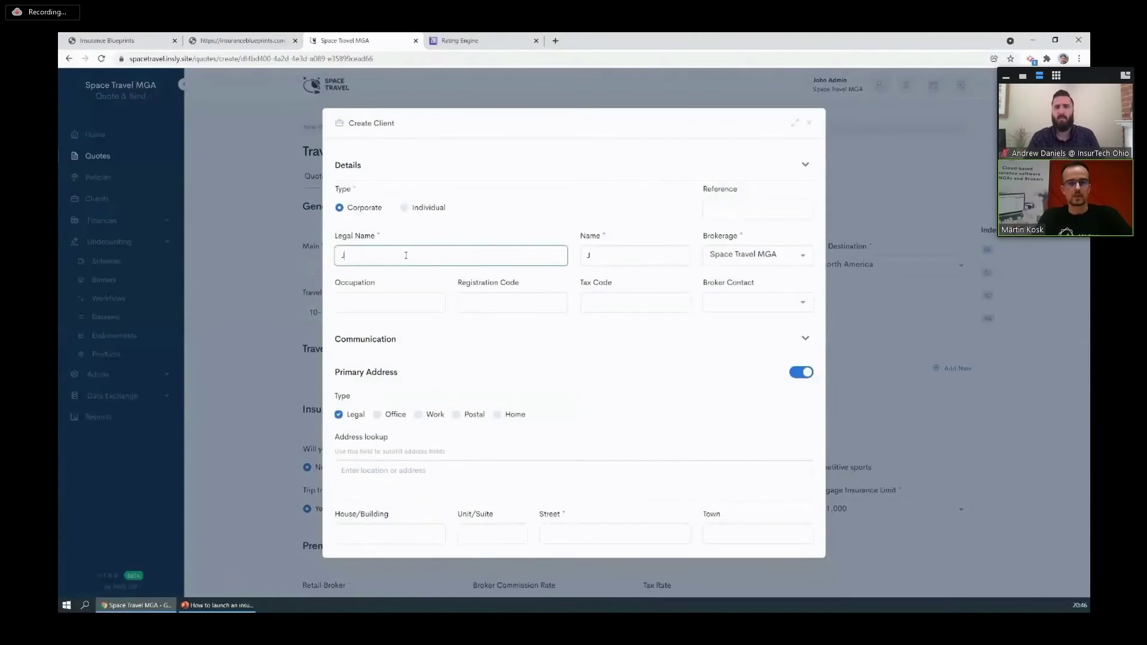
{"action": "type", "text": "John Done"}
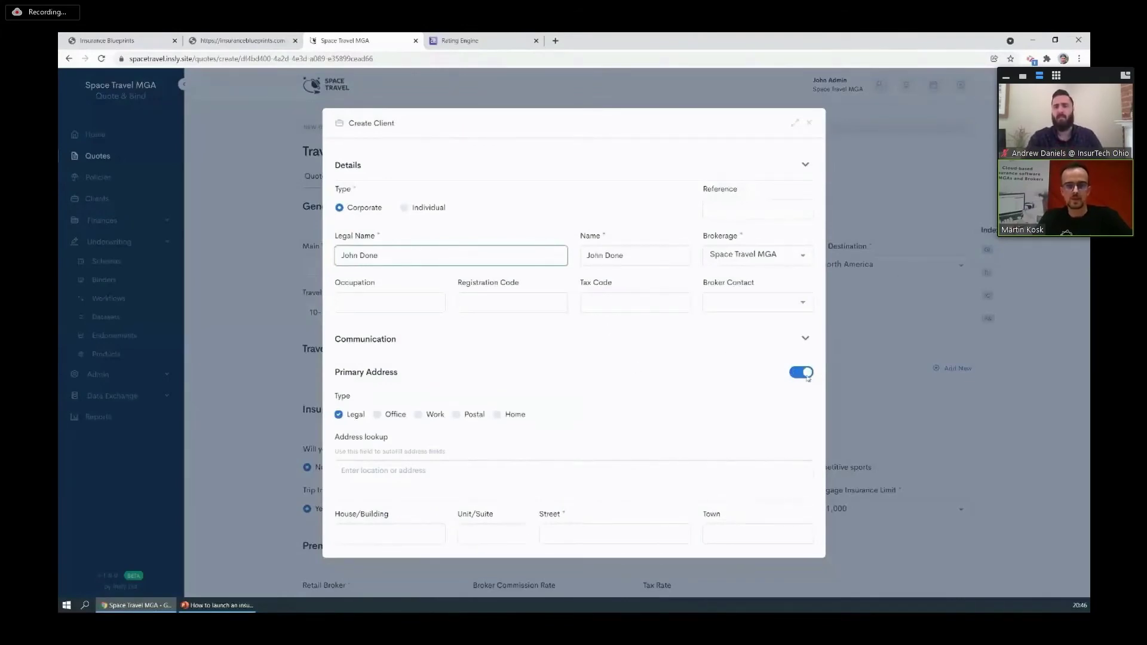
{"action": "left_click", "coordinate": [803, 373]}
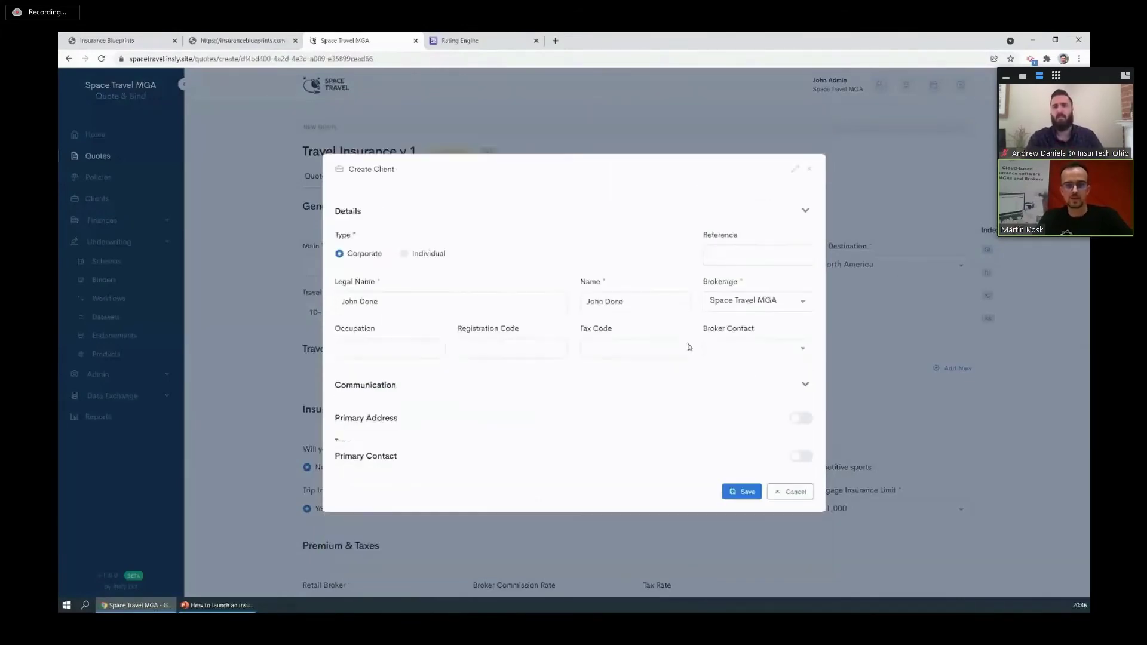
{"action": "left_click", "coordinate": [739, 487]}
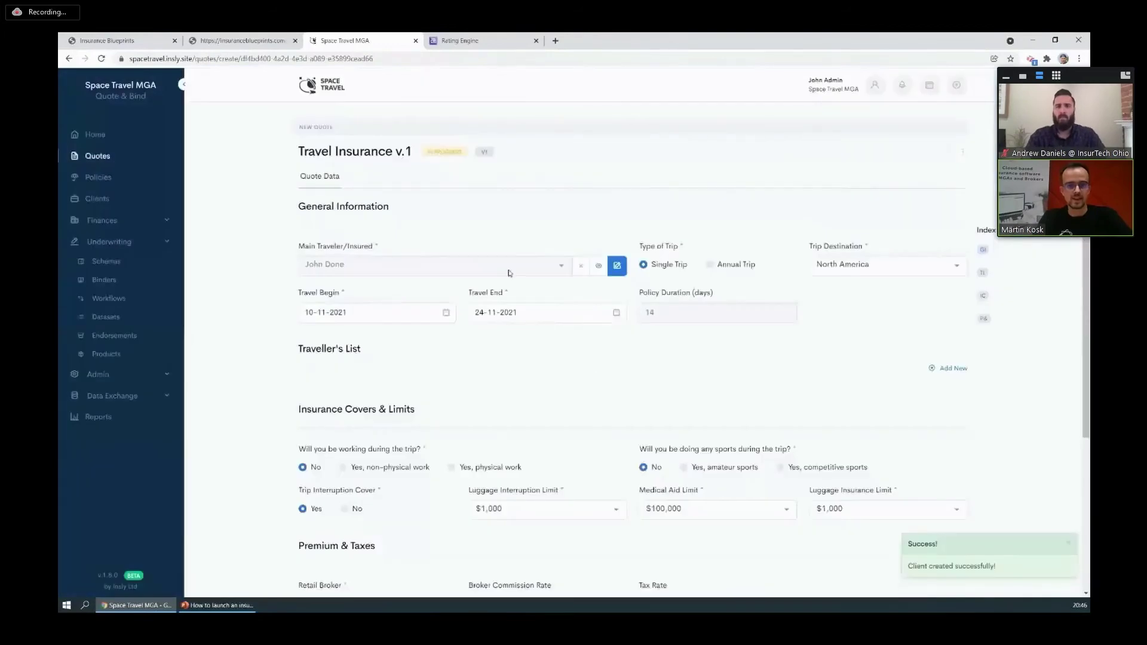
Add a traveller to the quote's traveller list and enter the traveller's first name.
{"action": "scroll", "coordinate": [851, 193], "scroll_direction": "down", "scroll_amount": 2}
{"action": "scroll", "coordinate": [470, 202], "scroll_direction": "down", "scroll_amount": 2}
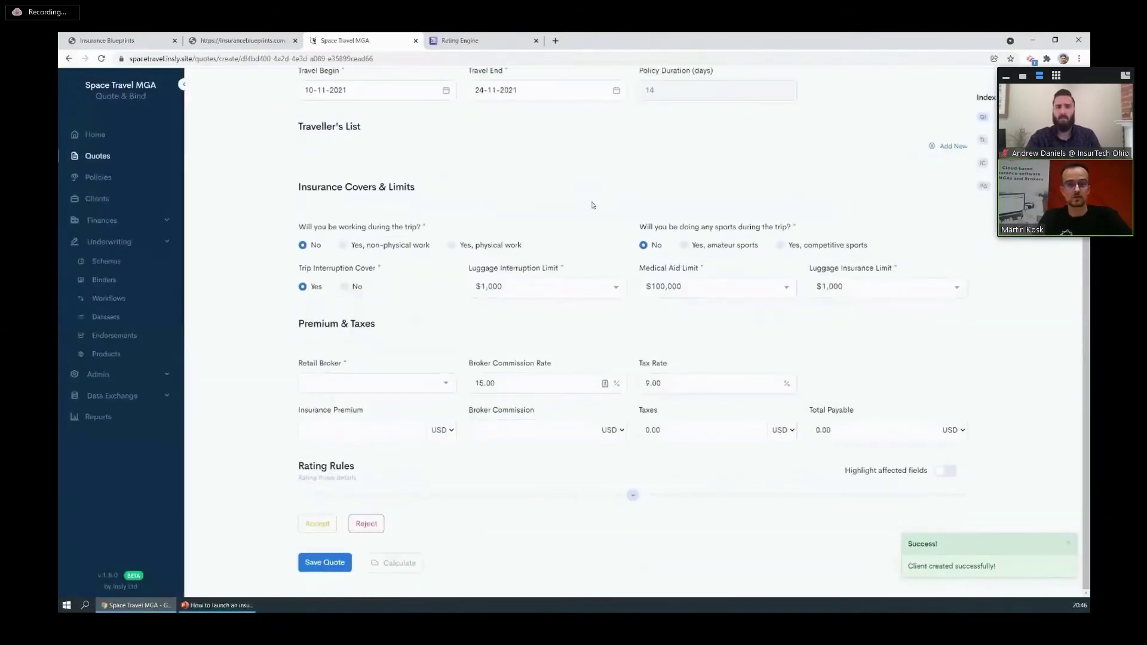
{"action": "left_click", "coordinate": [949, 146]}
{"action": "left_click", "coordinate": [393, 188]}
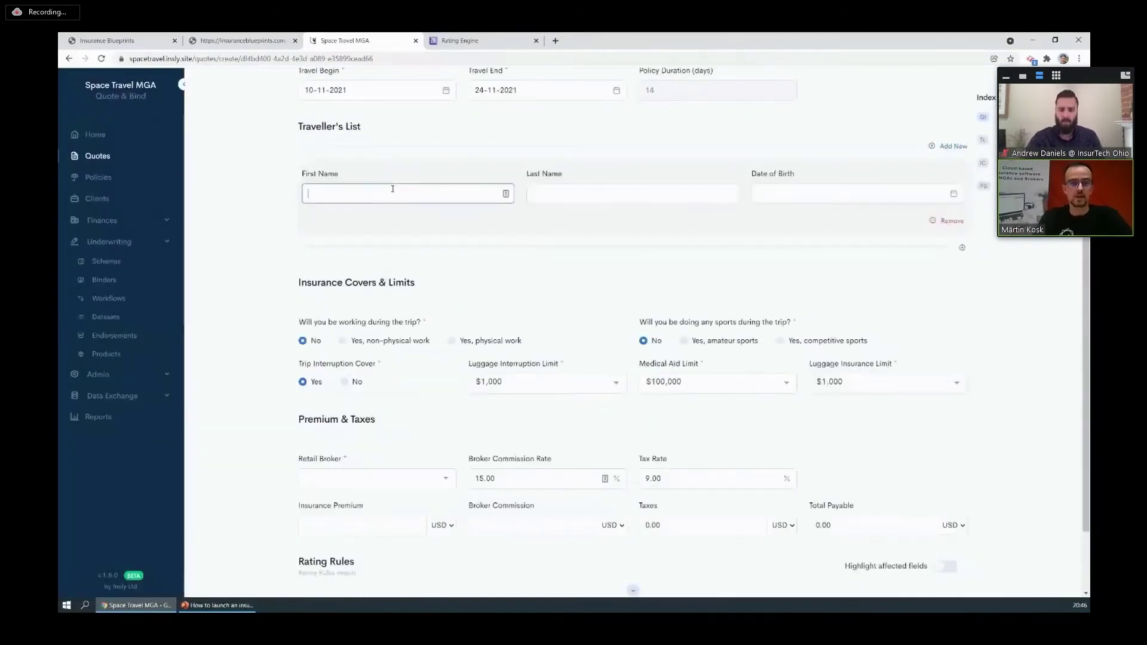
{"action": "type", "text": "MAr"}
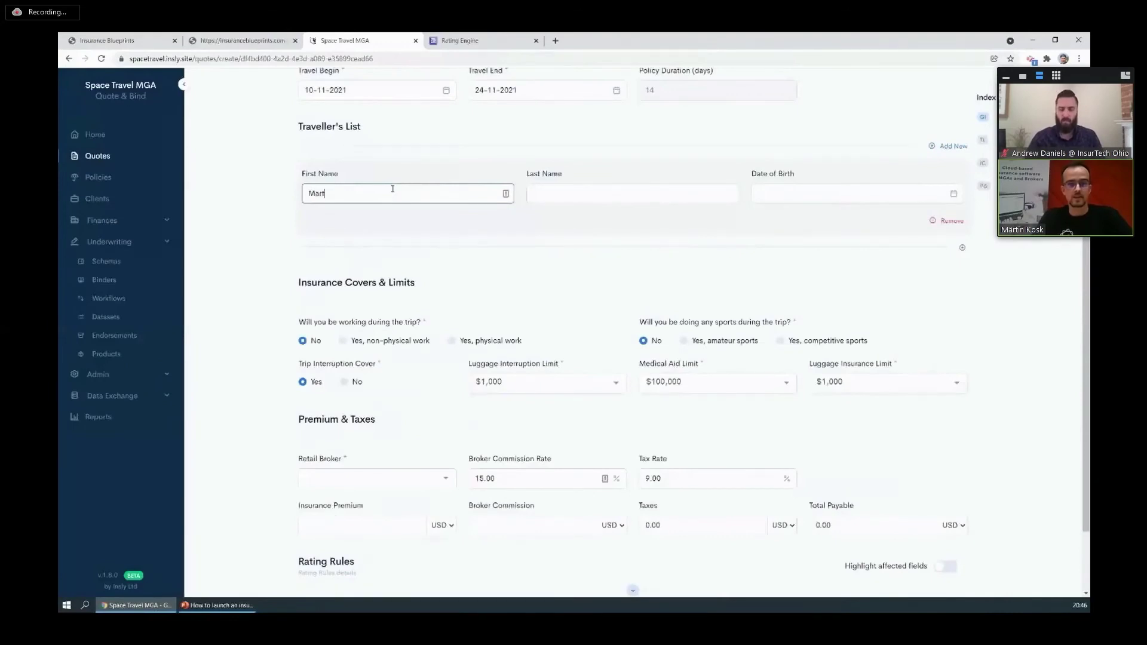
{"action": "key", "text": "Tab"}
Set Aon as the retail broker and save the quote as TQ-0003.
{"action": "scroll", "coordinate": [390, 218], "scroll_direction": "down", "scroll_amount": 2}
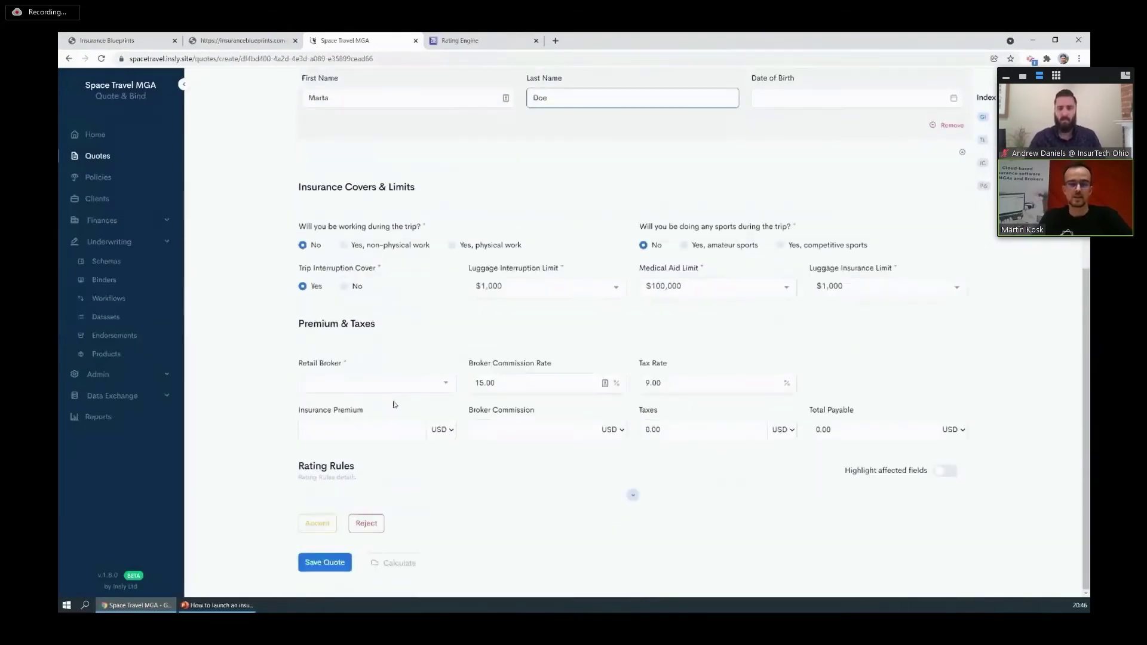
{"action": "left_click", "coordinate": [364, 384]}
{"action": "left_click", "coordinate": [355, 403]}
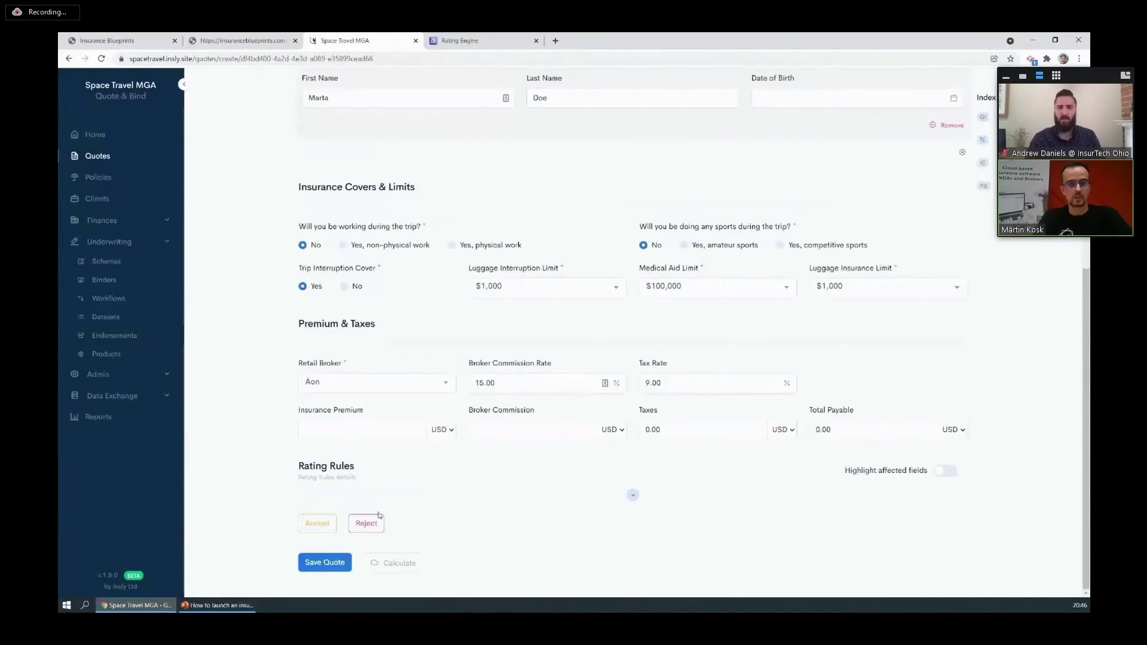
{"action": "left_click", "coordinate": [330, 563]}
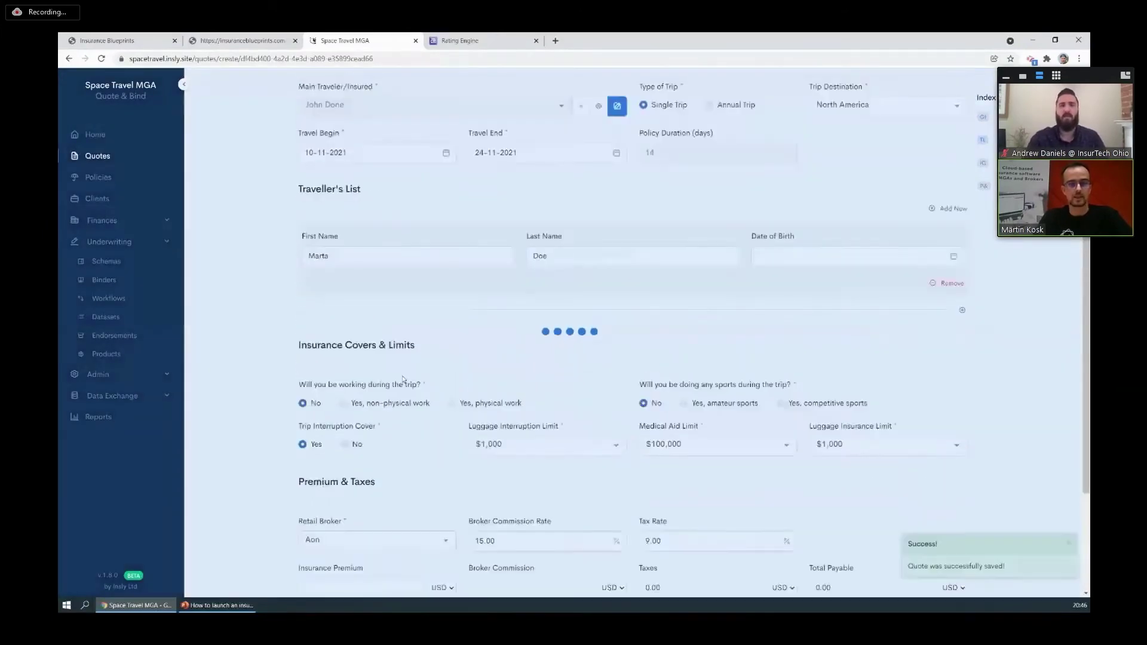
{"action": "scroll", "coordinate": [430, 291], "scroll_direction": "down", "scroll_amount": 5}
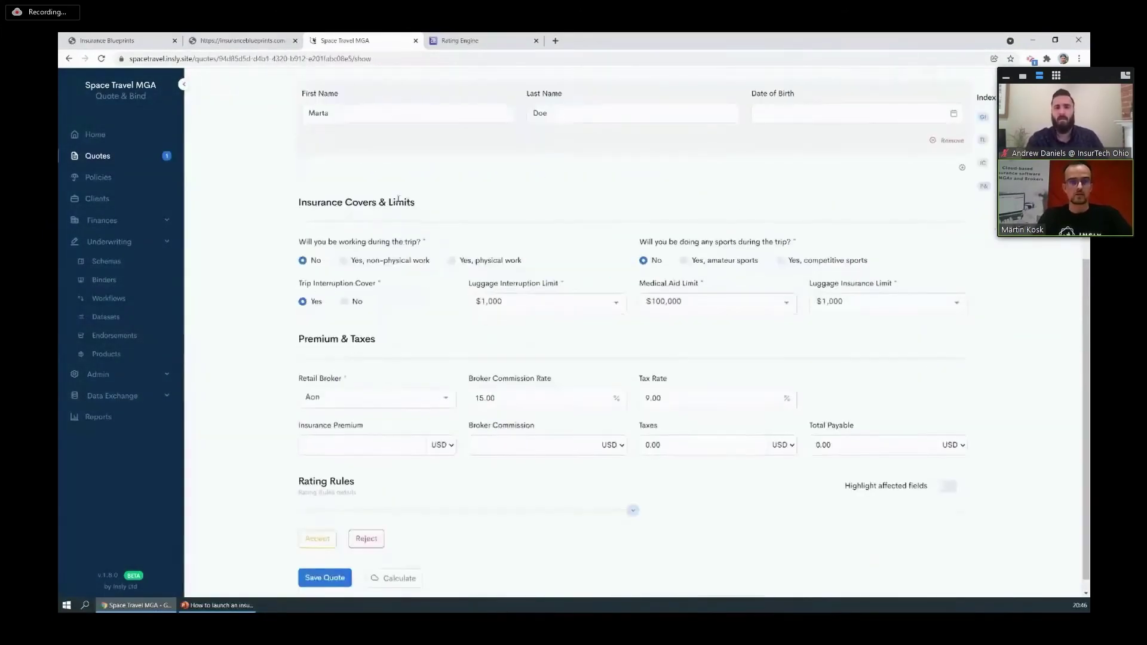
Calculate TQ-0003 (462.00 USD premium, 512.77 USD total), accept it and mark it issued.
{"action": "left_click", "coordinate": [388, 563]}
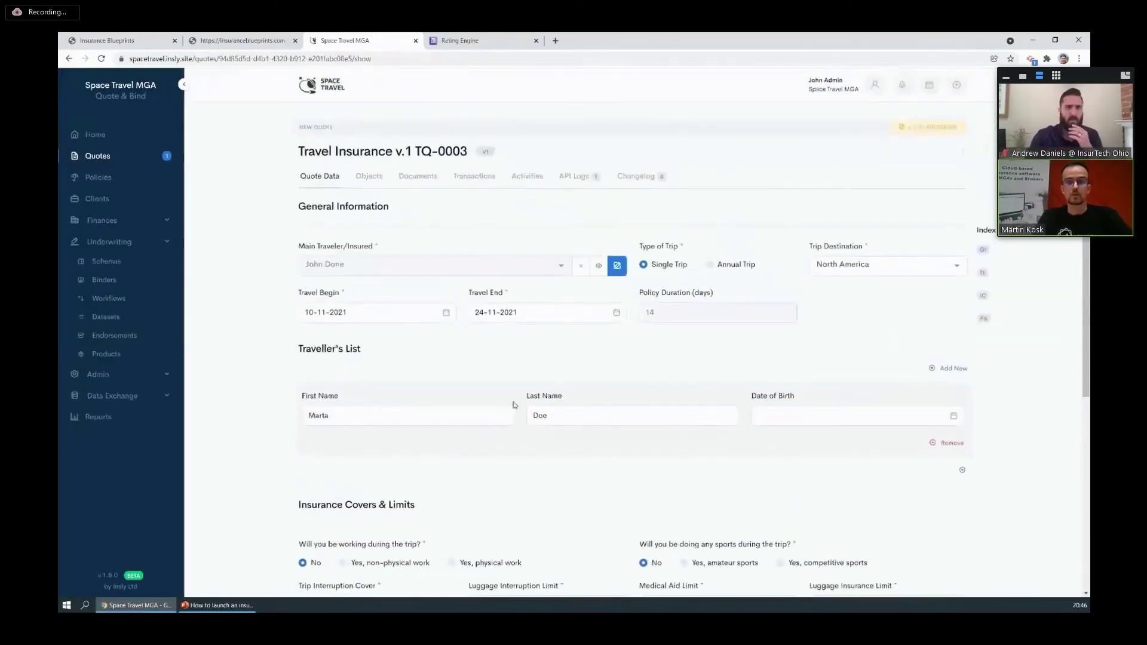
{"action": "scroll", "coordinate": [597, 269], "scroll_direction": "down", "scroll_amount": 5}
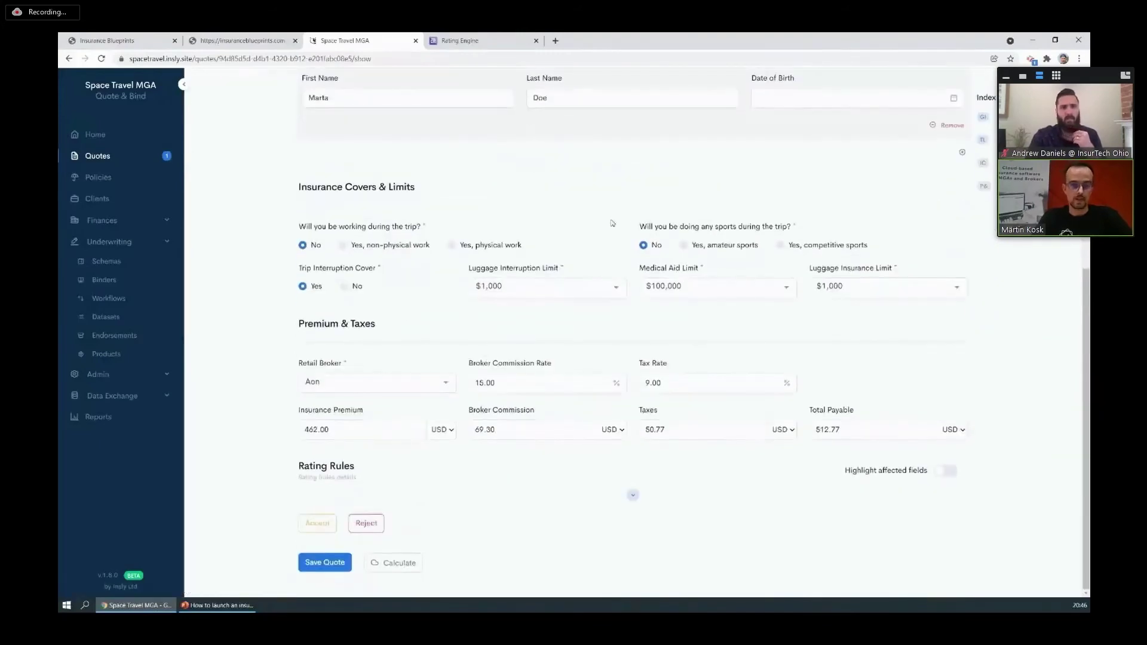
{"action": "left_click", "coordinate": [320, 526]}
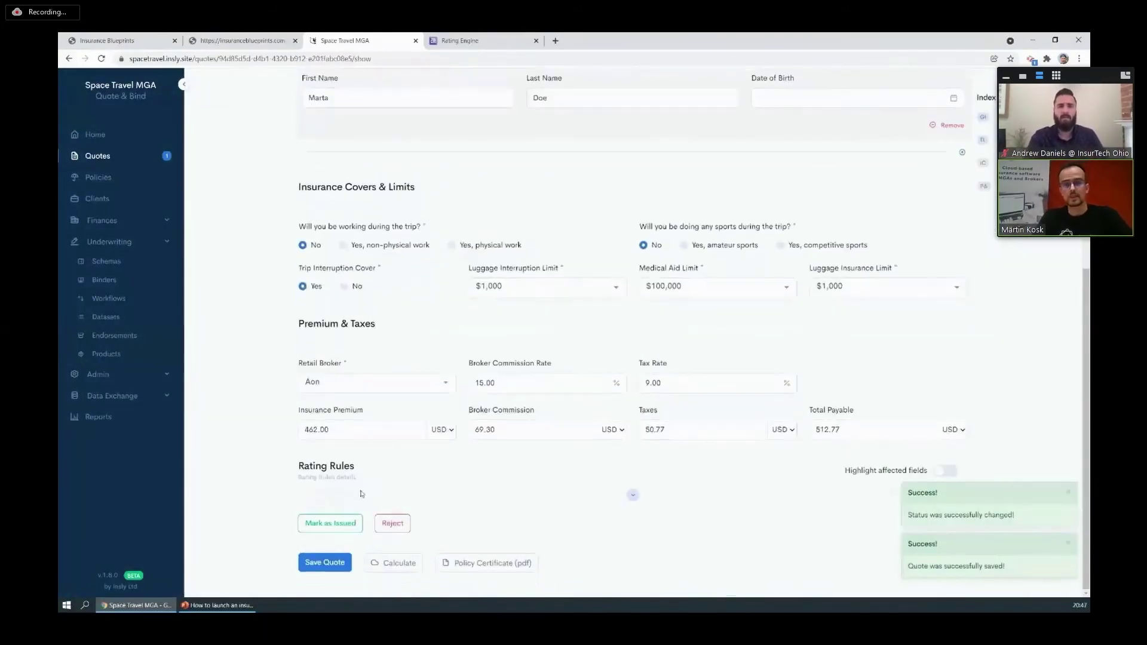
{"action": "left_click", "coordinate": [331, 523]}
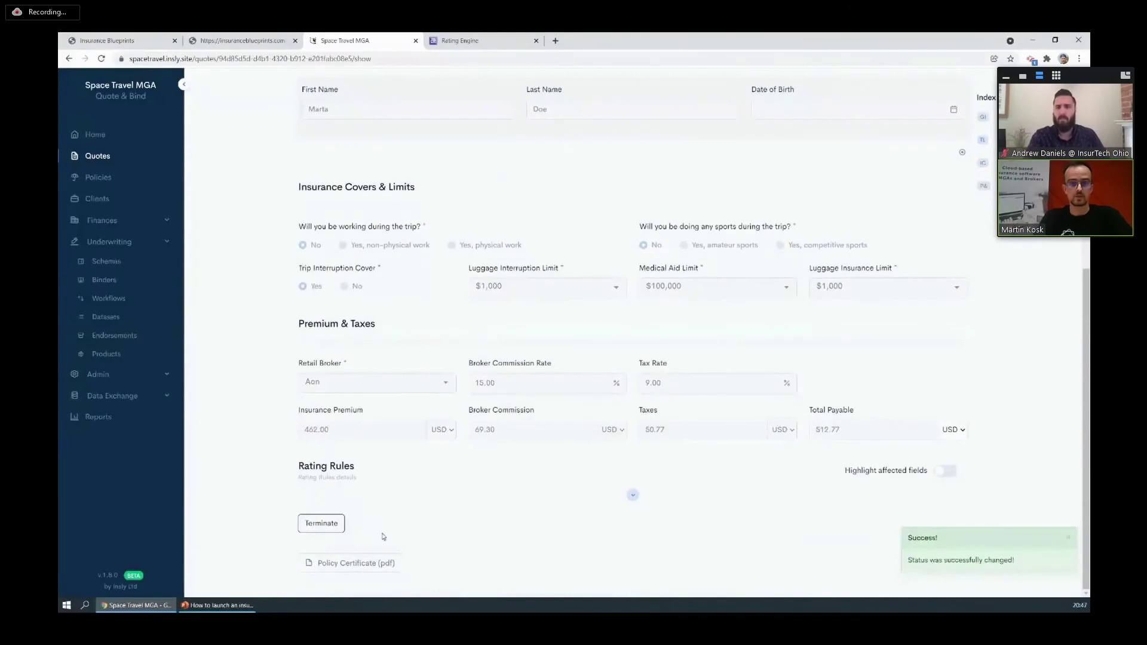
Generate the Travel Policy Certificate PDF, download it from Documents and view it full-screen.
{"action": "left_click", "coordinate": [386, 562]}
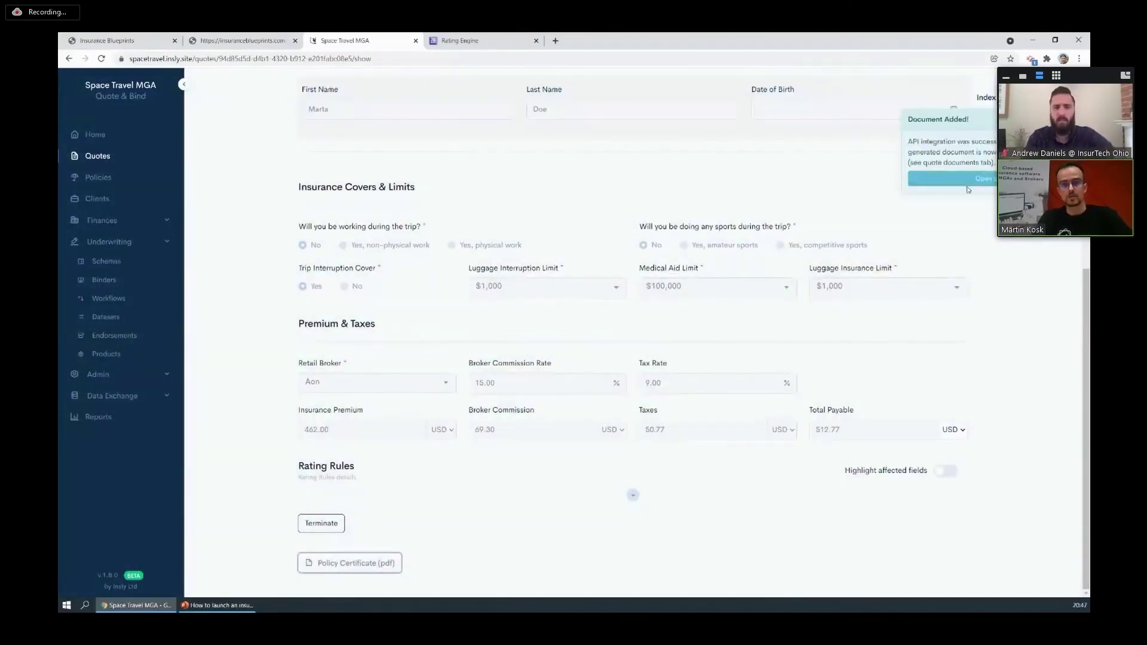
{"action": "left_click", "coordinate": [967, 181]}
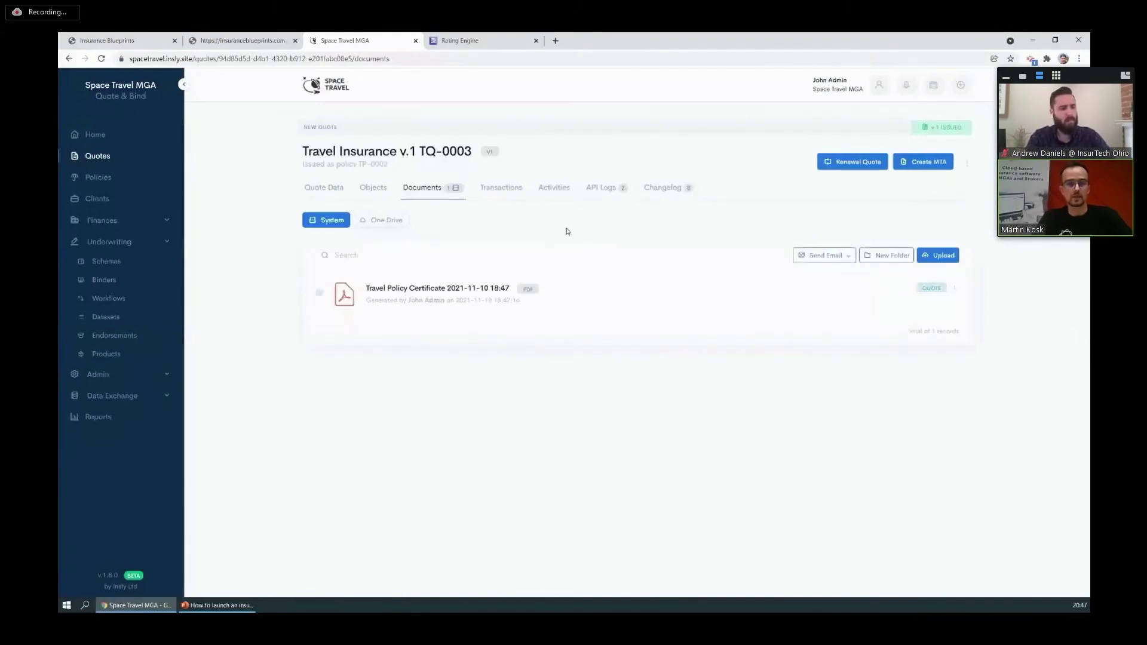
{"action": "left_click", "coordinate": [426, 291]}
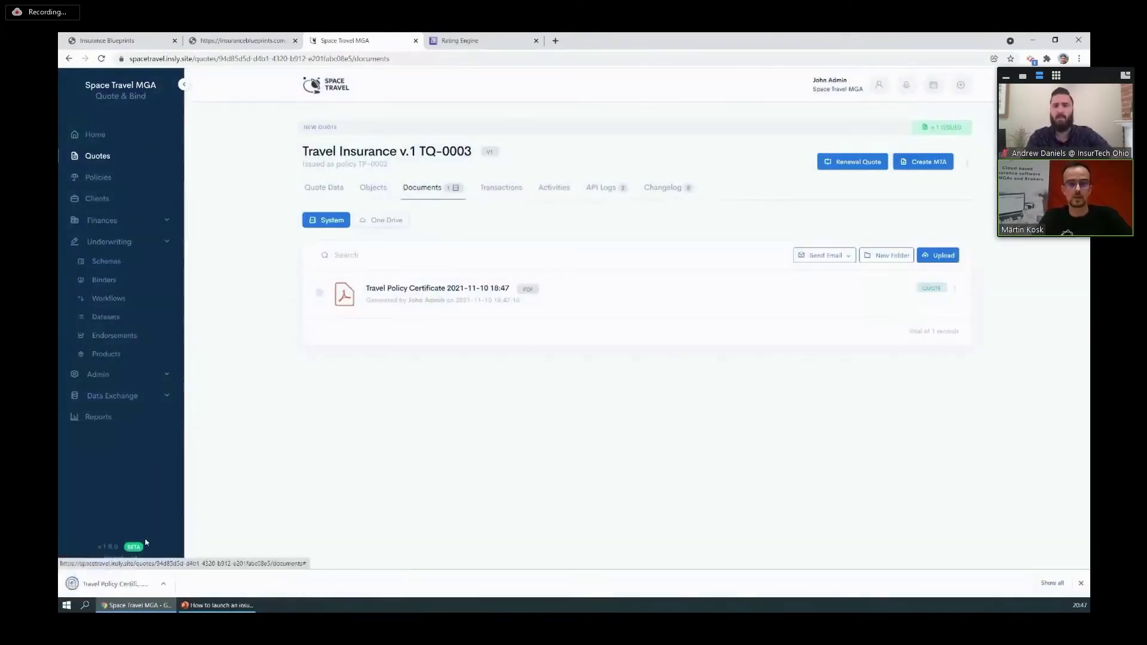
{"action": "left_click", "coordinate": [138, 584]}
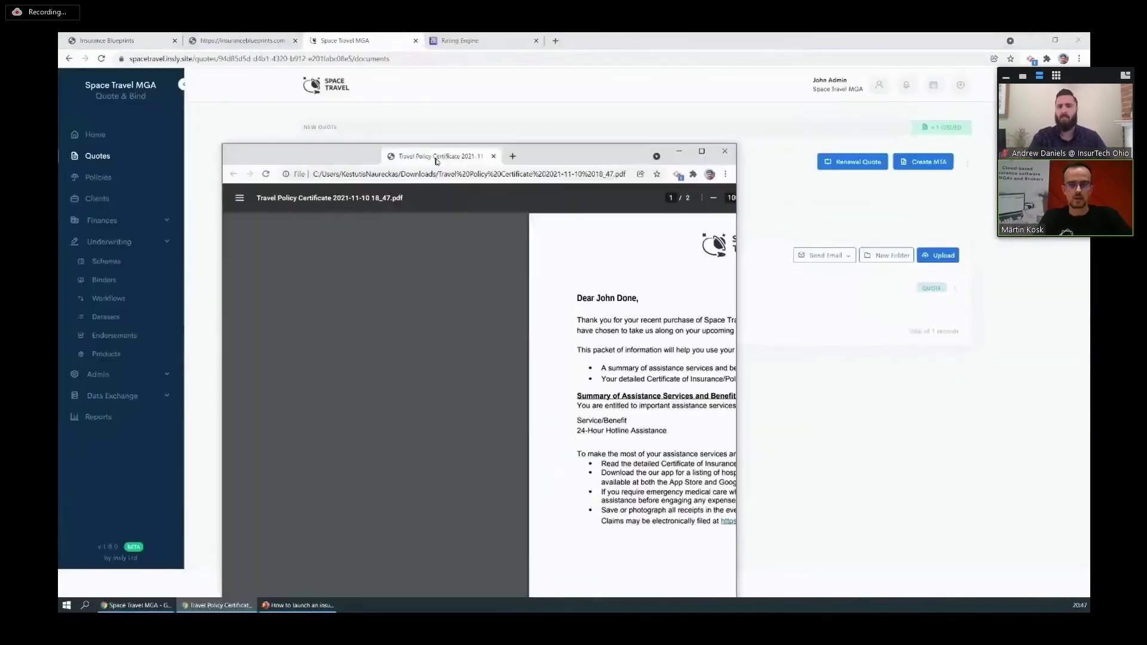
{"action": "double_click", "coordinate": [436, 157]}
{"action": "scroll", "coordinate": [686, 363], "scroll_direction": "down", "scroll_amount": 10}
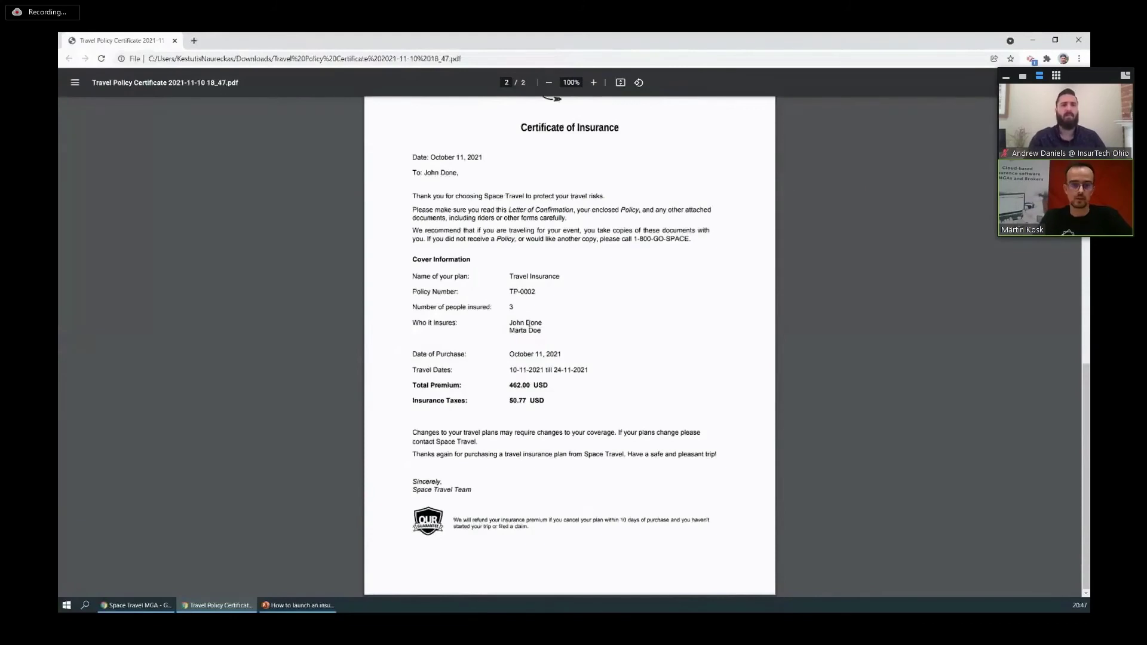
Close the PDF, select the Travel Policy Certificate and start an email with it attached.
{"action": "left_click", "coordinate": [1078, 40]}
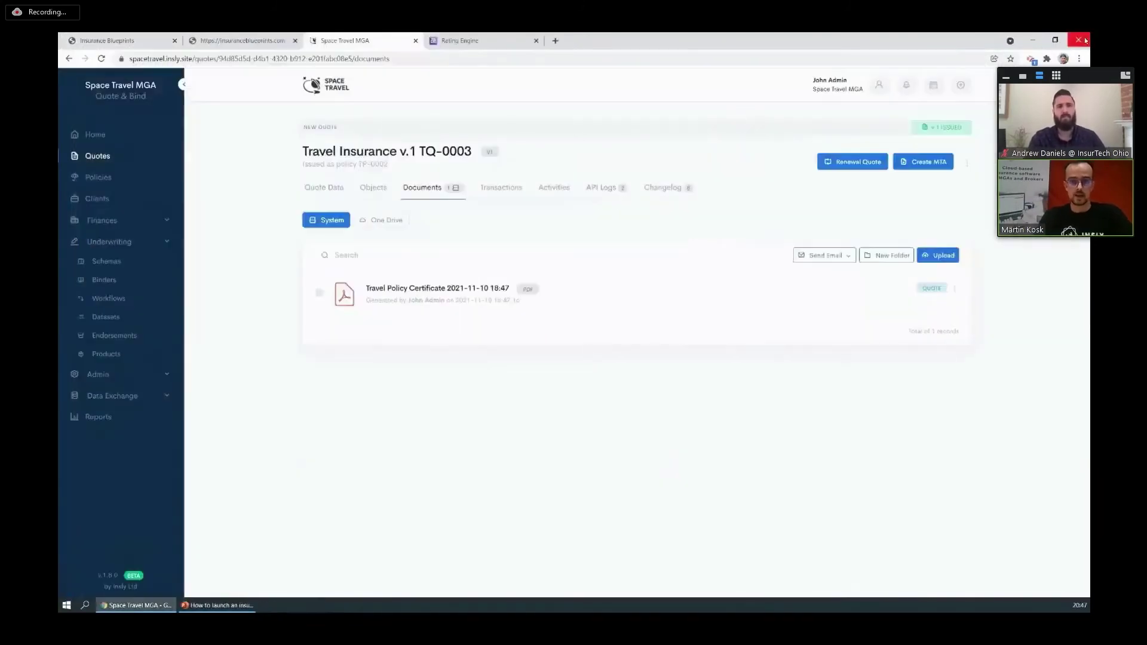
{"action": "left_click", "coordinate": [319, 293]}
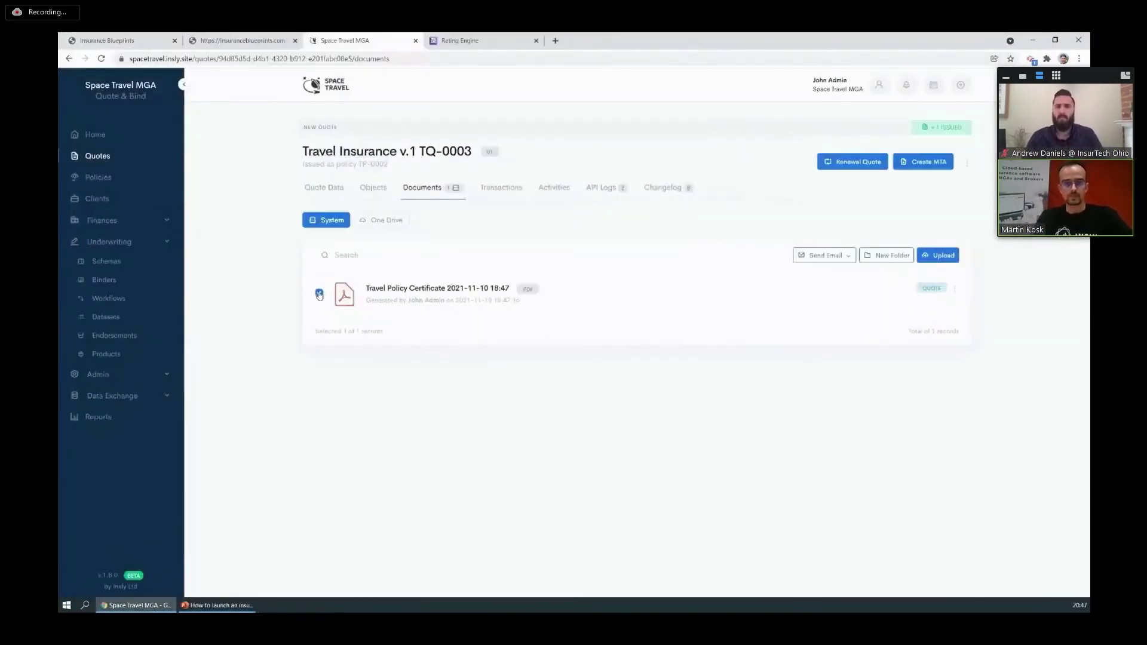
{"action": "left_click", "coordinate": [835, 259]}
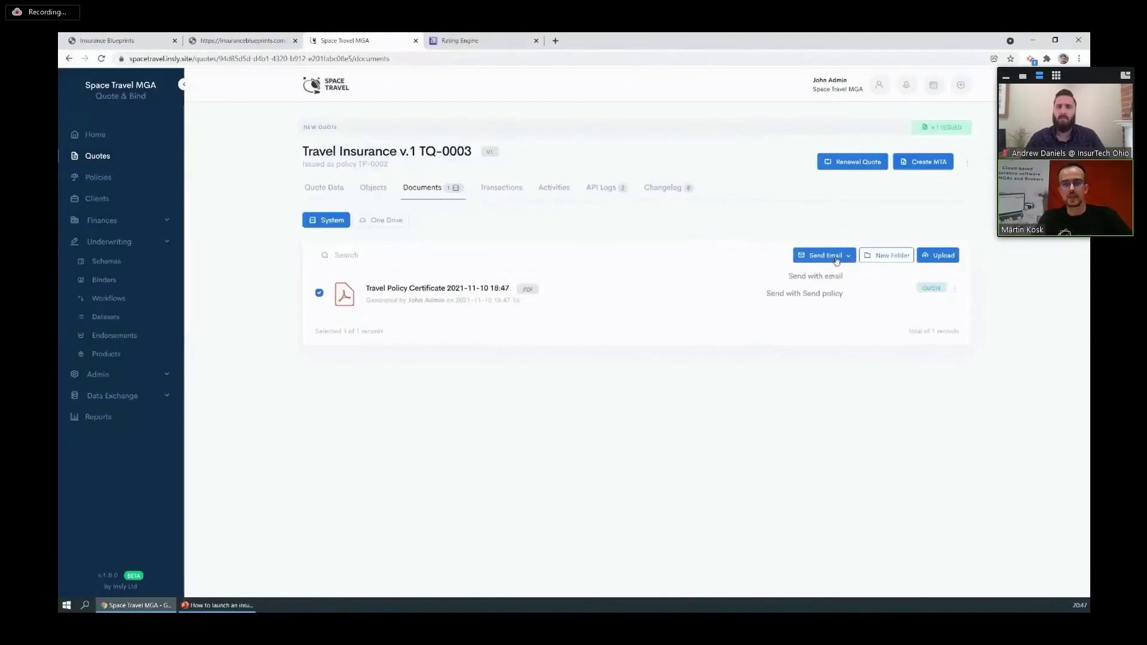
{"action": "left_click", "coordinate": [803, 295]}
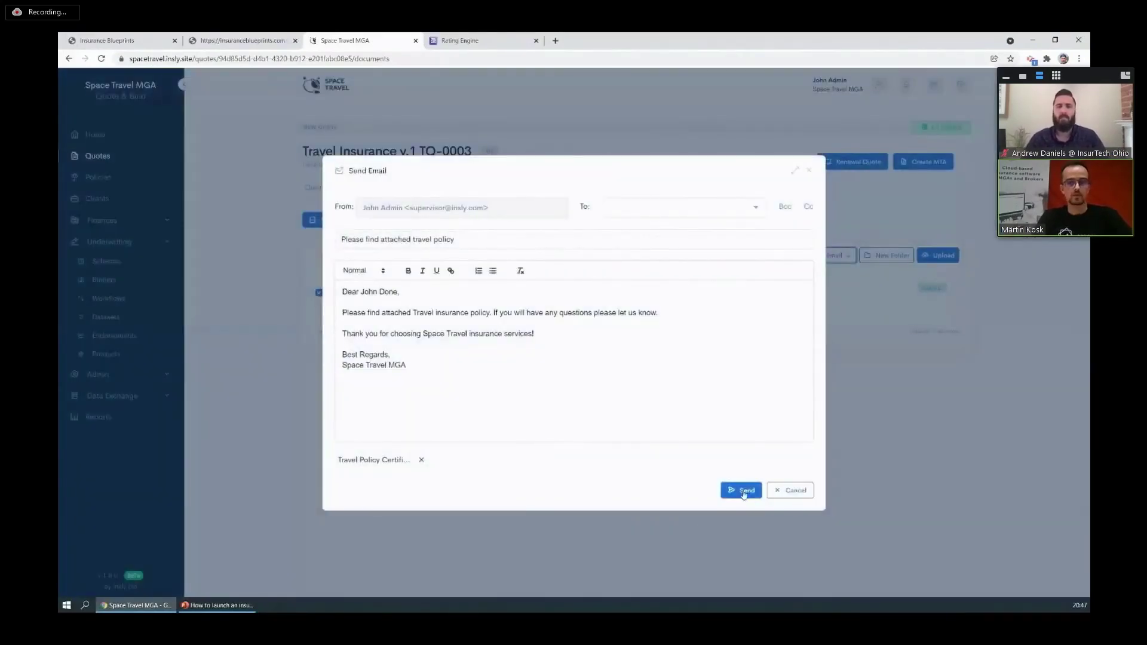
Address the email to the customer's e-mail, send it, and return to the PowerPoint closing slide.
{"action": "left_click", "coordinate": [689, 206]}
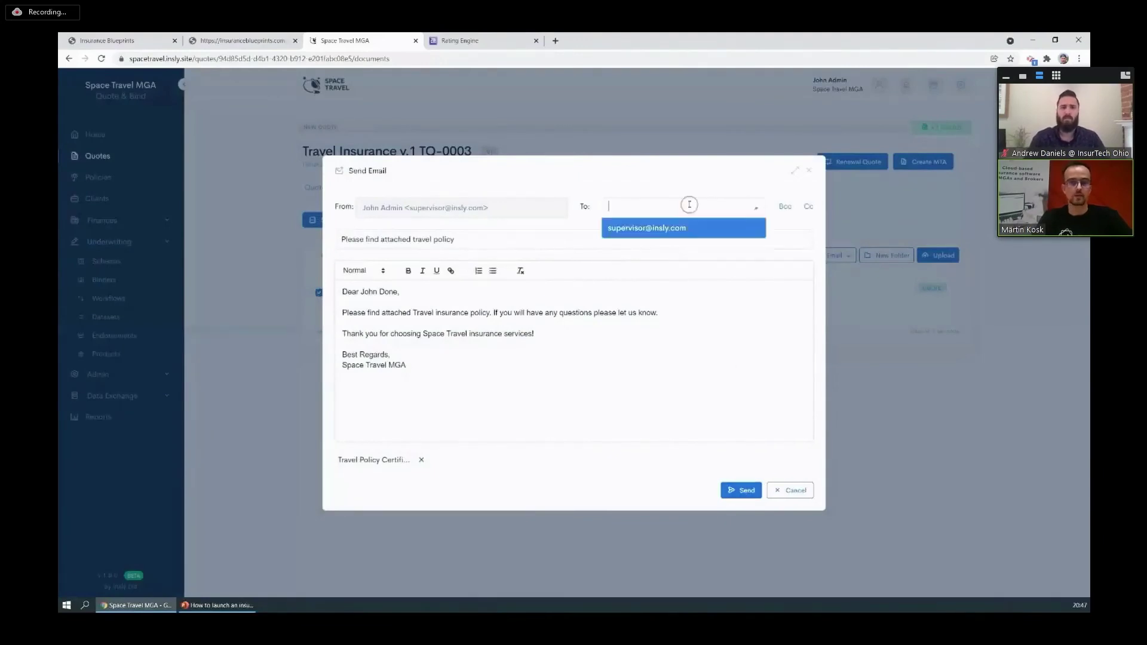
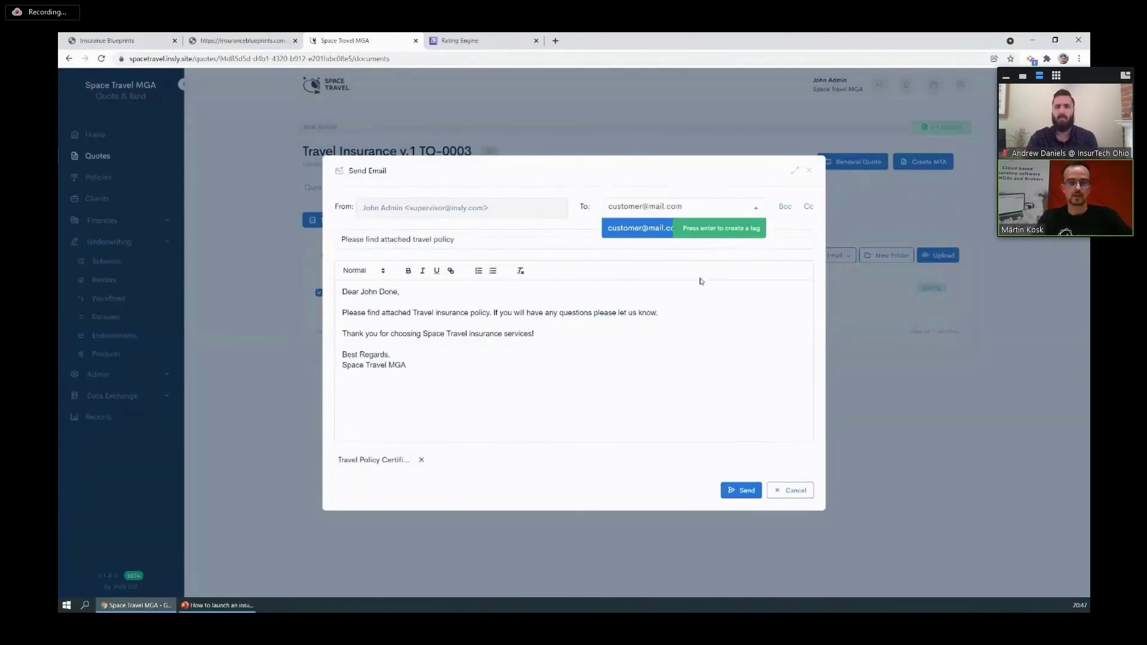
{"action": "key", "text": "Return"}
{"action": "left_click", "coordinate": [740, 491]}
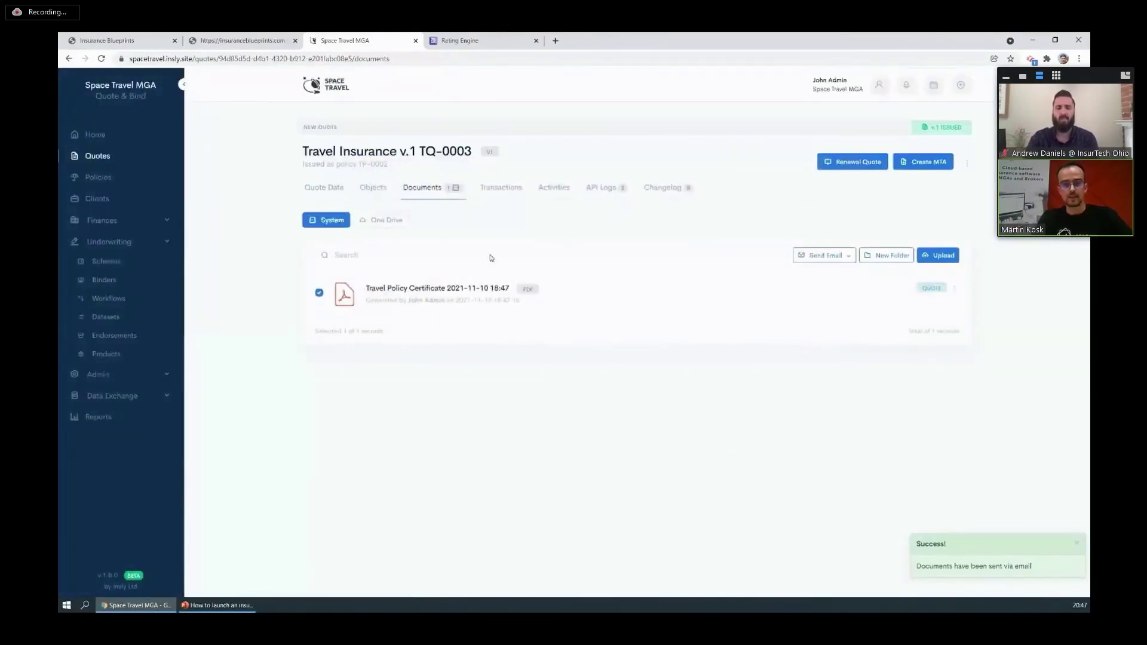
{"action": "key", "text": "alt+Tab"}
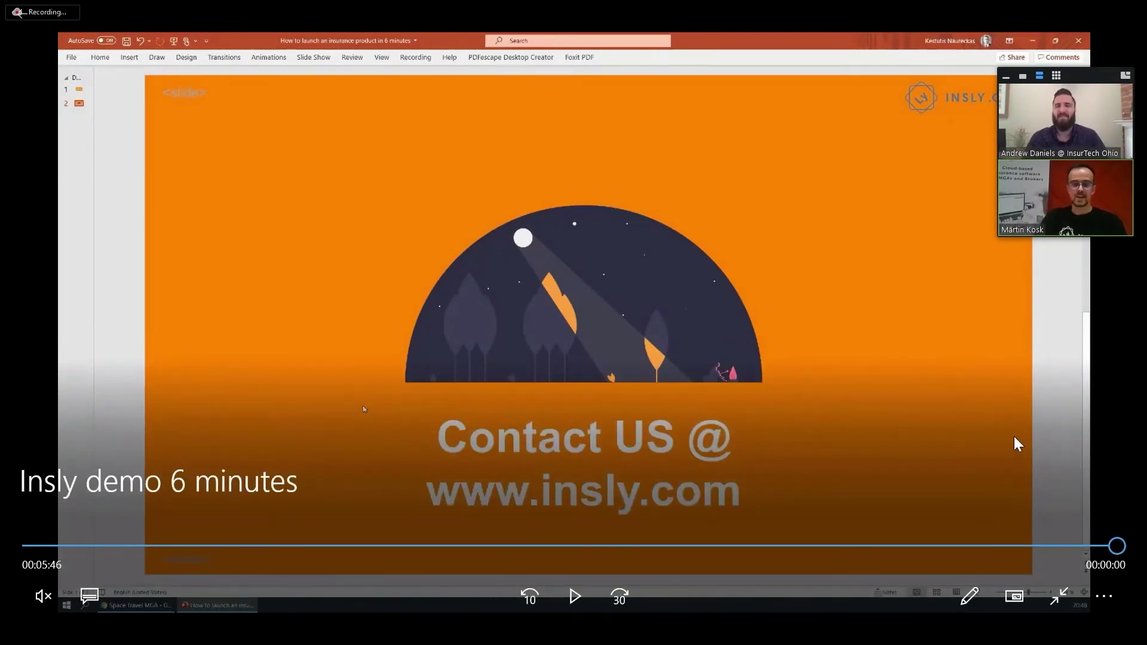
{"action": "left_click", "coordinate": [1059, 596]}
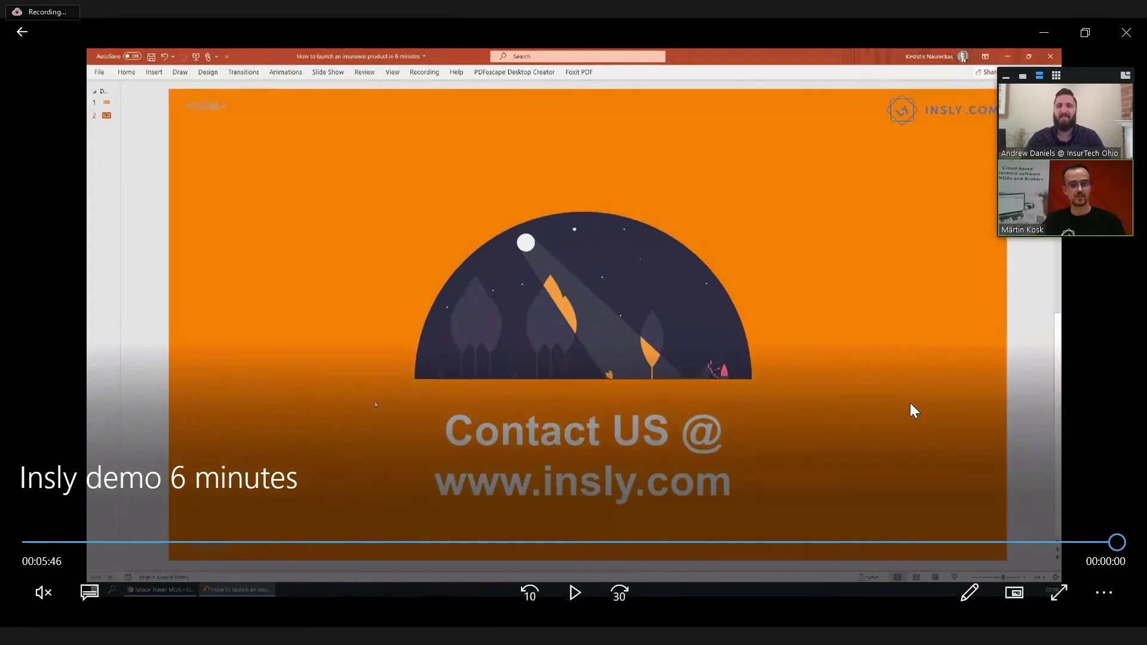